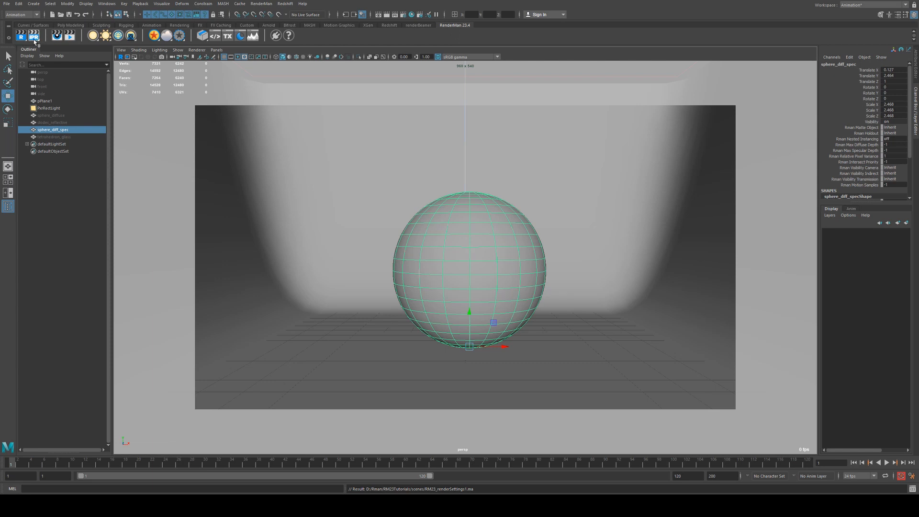
Start an interactive IPR render of the sphere scene and stop it in the image viewer.
{"action": "left_click", "coordinate": [34, 41]}
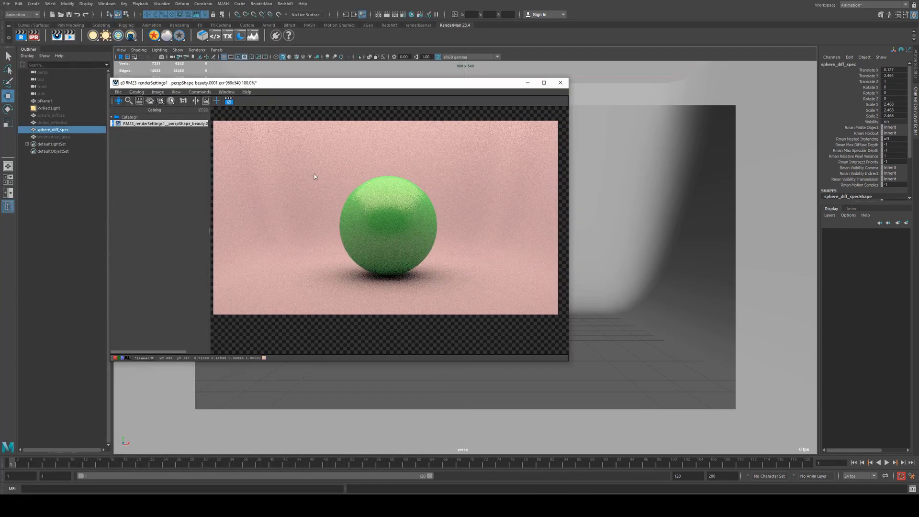
{"action": "left_click", "coordinate": [230, 100]}
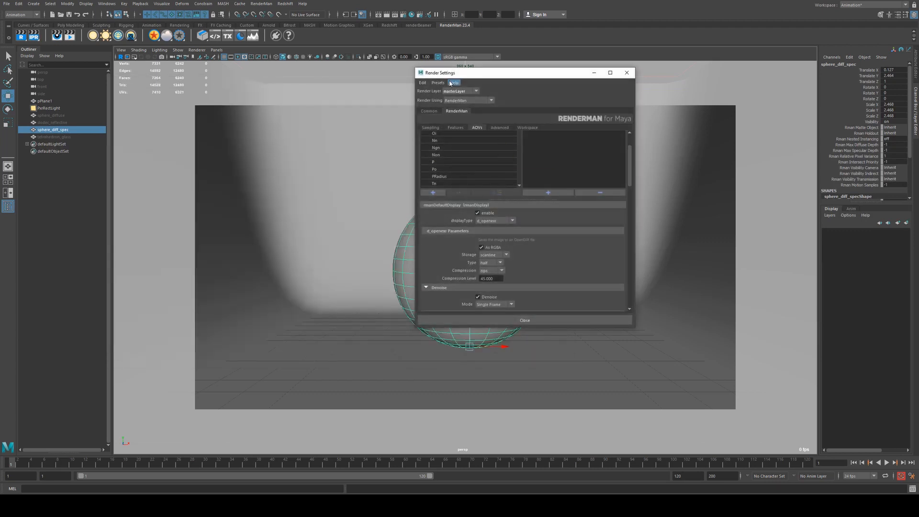
Check the Denoise option and its mode for the beauty display in the RenderMan AOV settings.
{"action": "left_click", "coordinate": [430, 127]}
{"action": "left_click", "coordinate": [477, 128]}
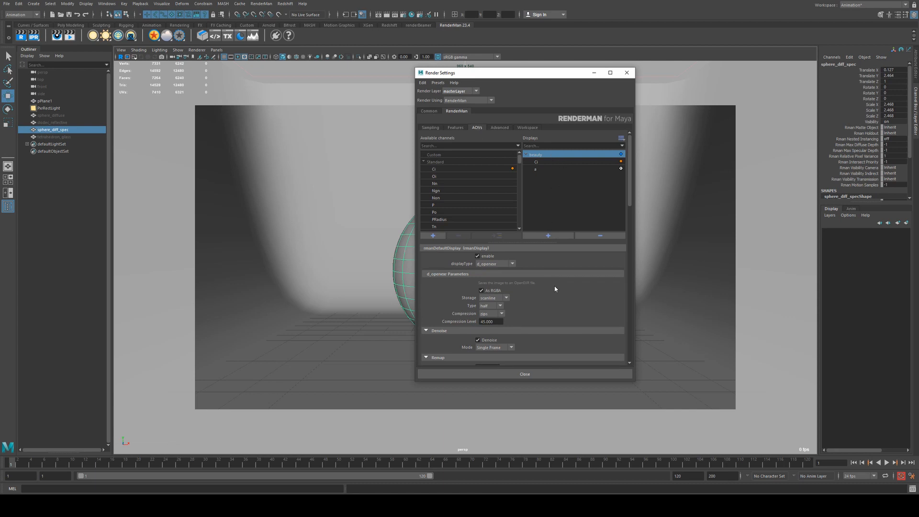
{"action": "scroll", "coordinate": [534, 304], "scroll_direction": "down", "scroll_amount": 1}
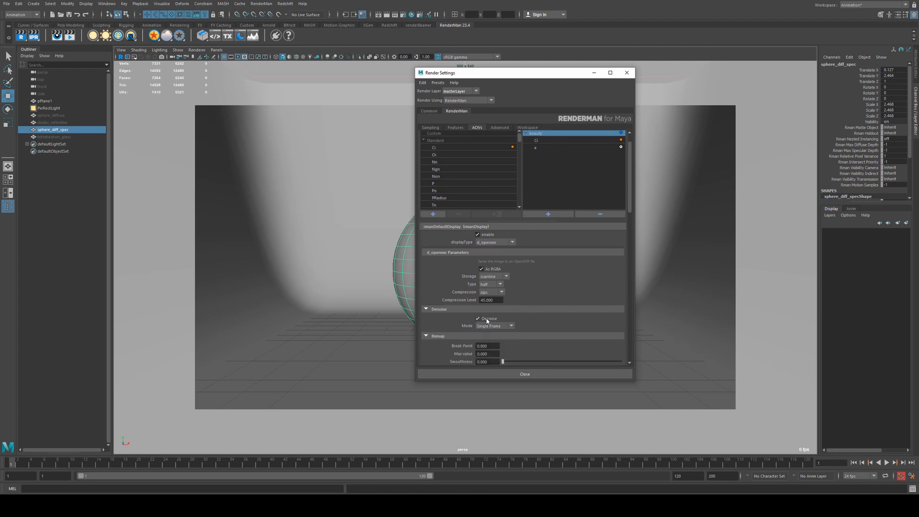
{"action": "left_click", "coordinate": [627, 73]}
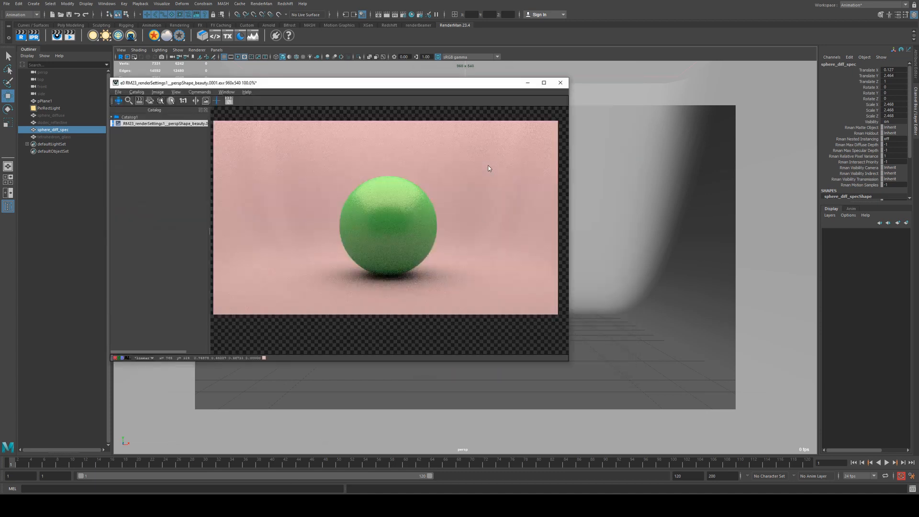
View the id image stored under the first beauty render, and return to the beauty image.
{"action": "left_click", "coordinate": [114, 125]}
{"action": "left_click", "coordinate": [144, 131]}
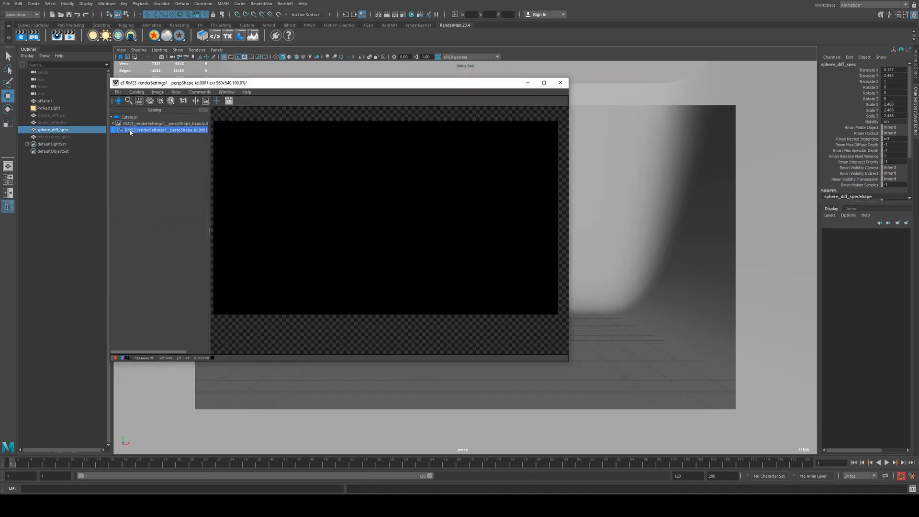
{"action": "left_click", "coordinate": [114, 124]}
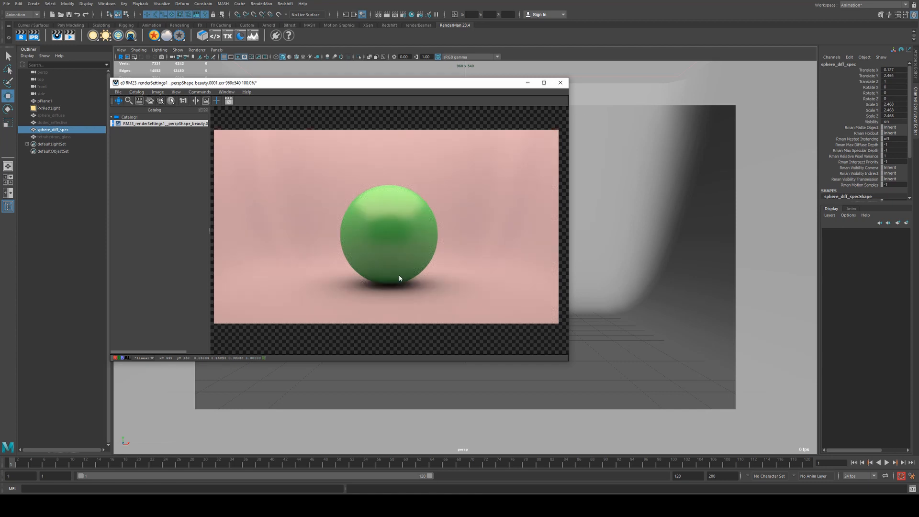
Examine the noise on the sphere, its highlight and its contact shadow in the beauty render.
{"action": "scroll", "coordinate": [391, 296], "scroll_direction": "up", "scroll_amount": 5}
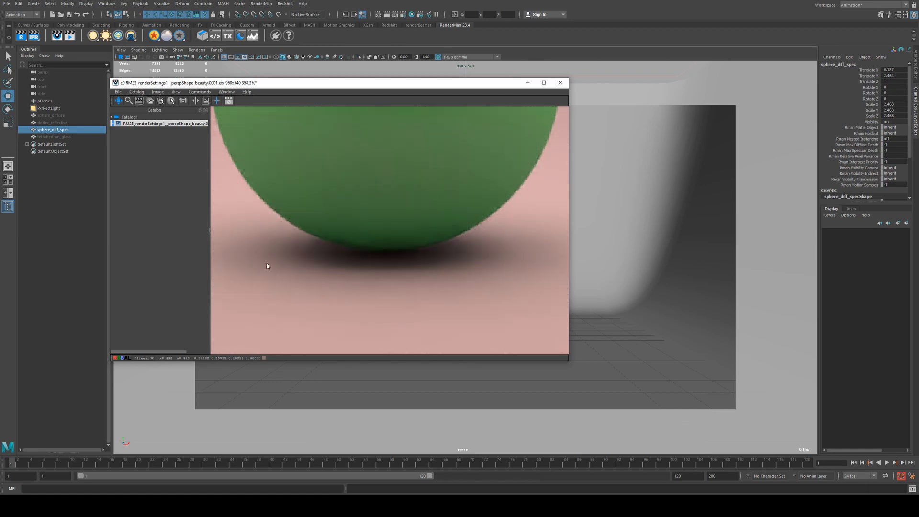
{"action": "scroll", "coordinate": [437, 220], "scroll_direction": "down", "scroll_amount": 4}
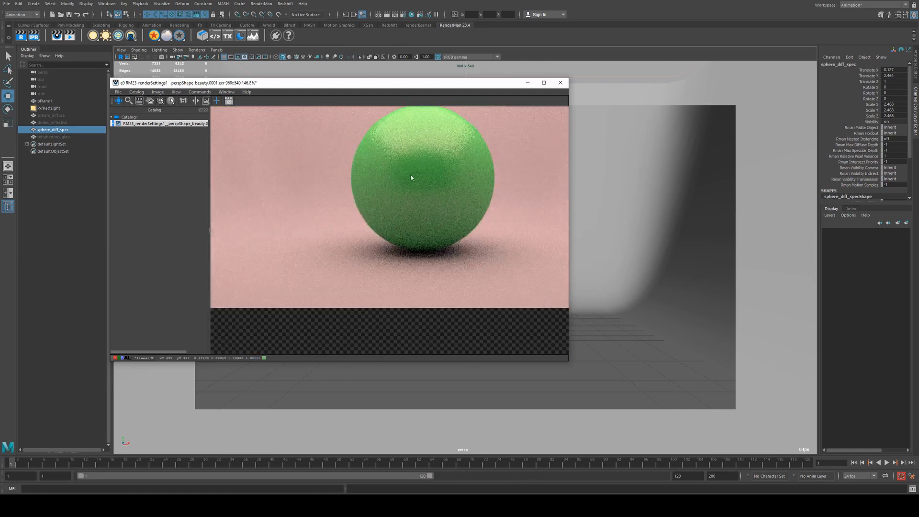
{"action": "scroll", "coordinate": [453, 200], "scroll_direction": "down", "scroll_amount": 3}
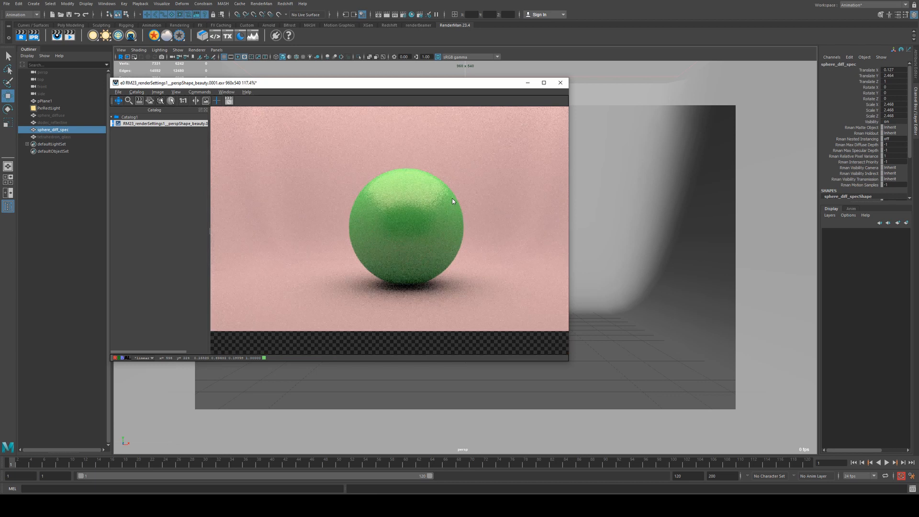
{"action": "scroll", "coordinate": [434, 191], "scroll_direction": "up", "scroll_amount": 1}
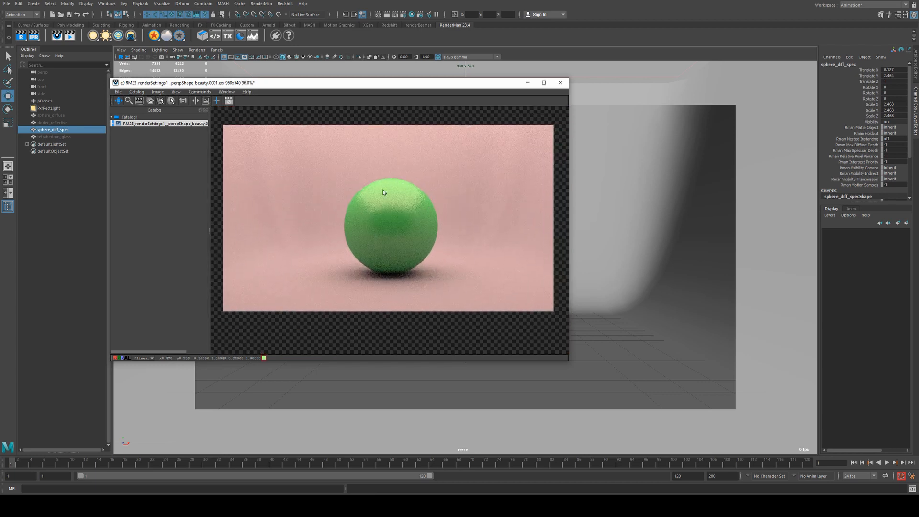
{"action": "left_click_drag", "start_coordinate": [395, 194], "coordinate": [389, 201]}
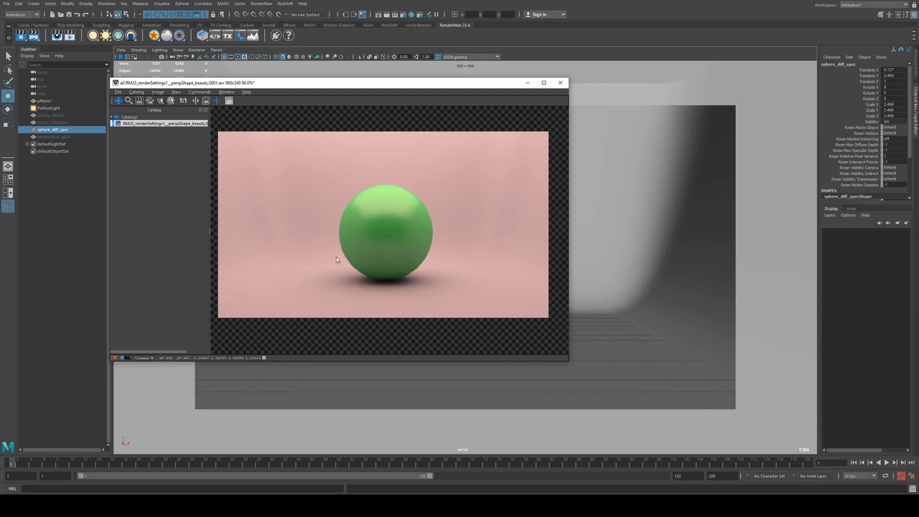
{"action": "scroll", "coordinate": [387, 223], "scroll_direction": "up", "scroll_amount": 1}
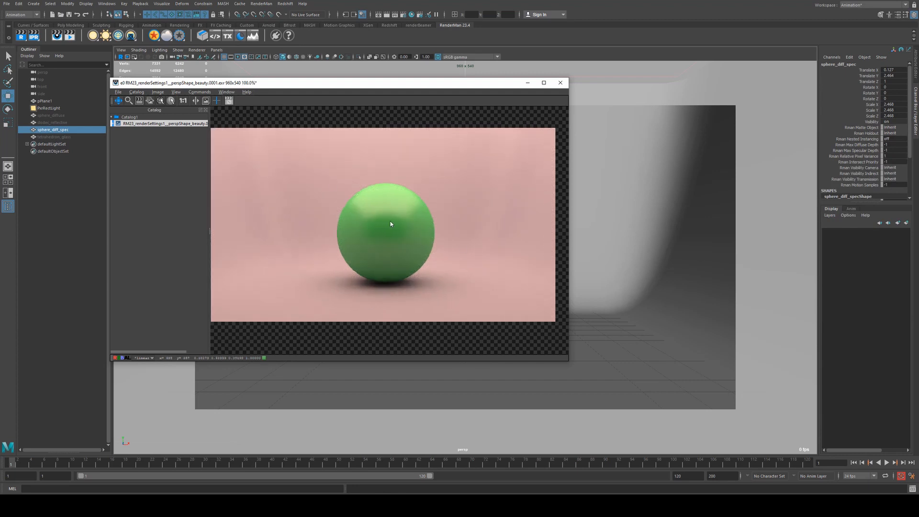
{"action": "left_click_drag", "start_coordinate": [371, 235], "coordinate": [382, 236]}
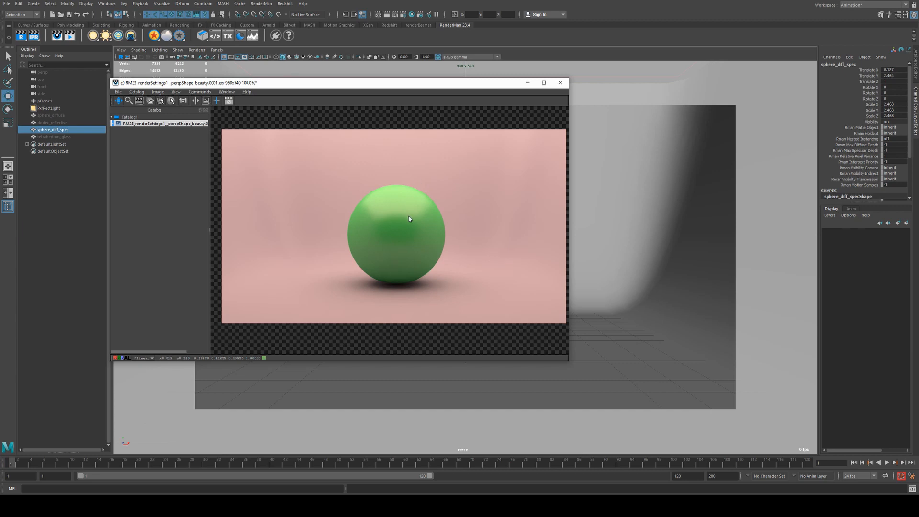
{"action": "left_click_drag", "start_coordinate": [408, 217], "coordinate": [404, 214]}
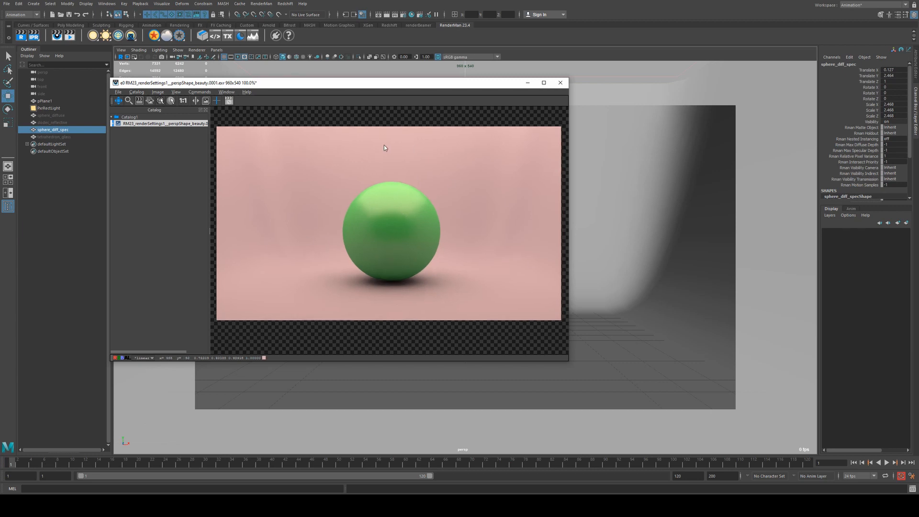
Start a second IPR render and split the image window to show two renders side by side.
{"action": "left_click", "coordinate": [34, 36]}
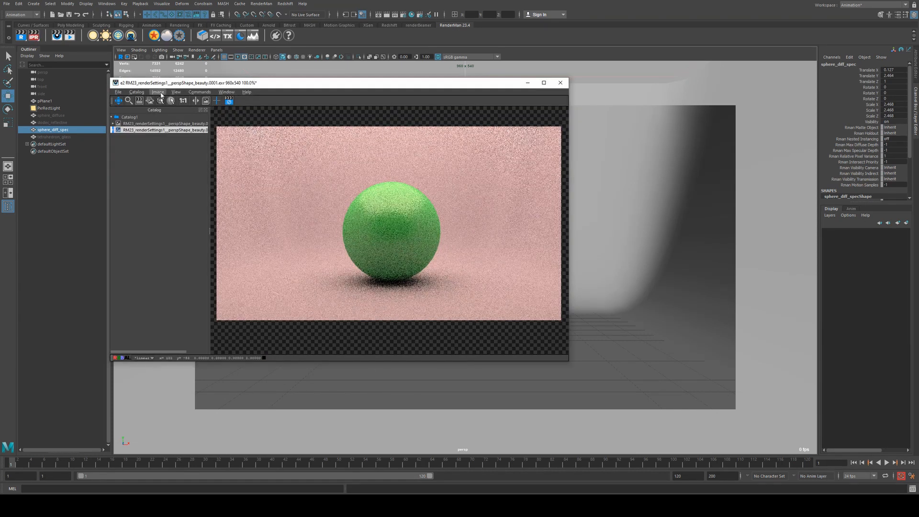
{"action": "left_click", "coordinate": [226, 93]}
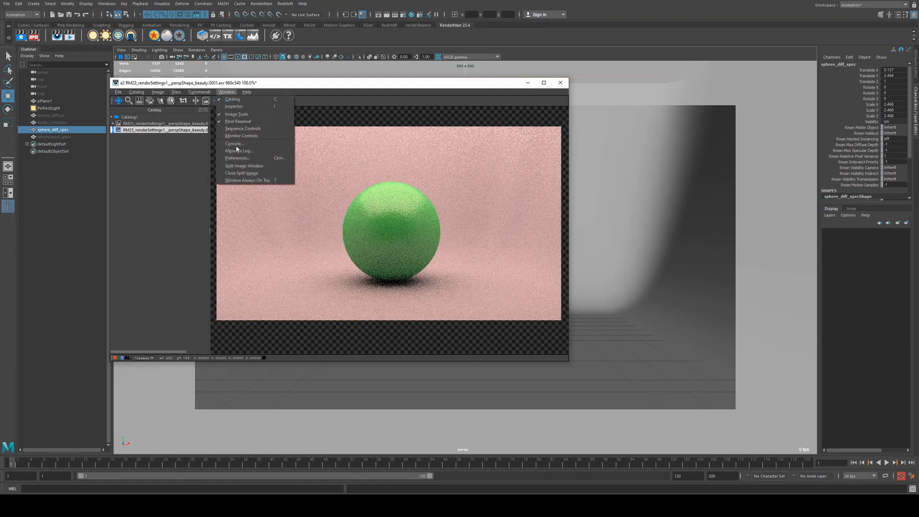
{"action": "left_click", "coordinate": [244, 166]}
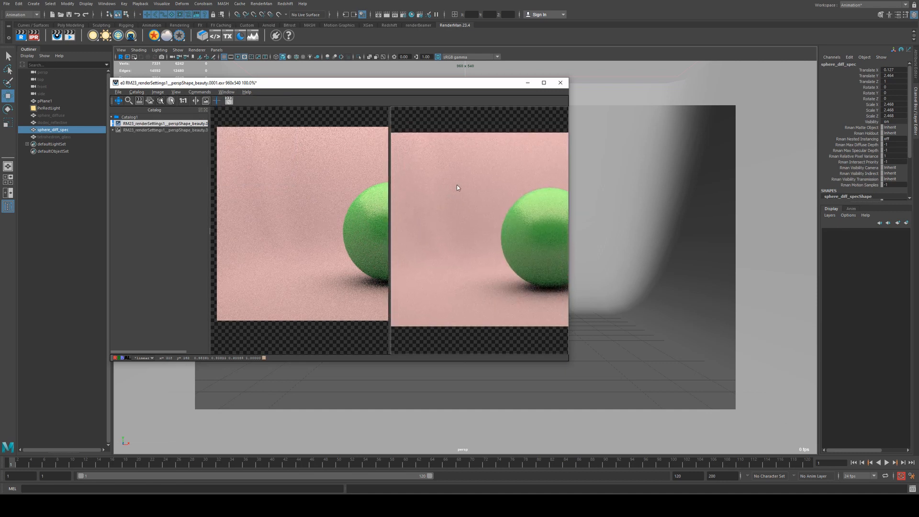
Frame the sphere in both halves of the split window and compare the noise of the two renders up close.
{"action": "left_click_drag", "start_coordinate": [461, 182], "coordinate": [462, 168]}
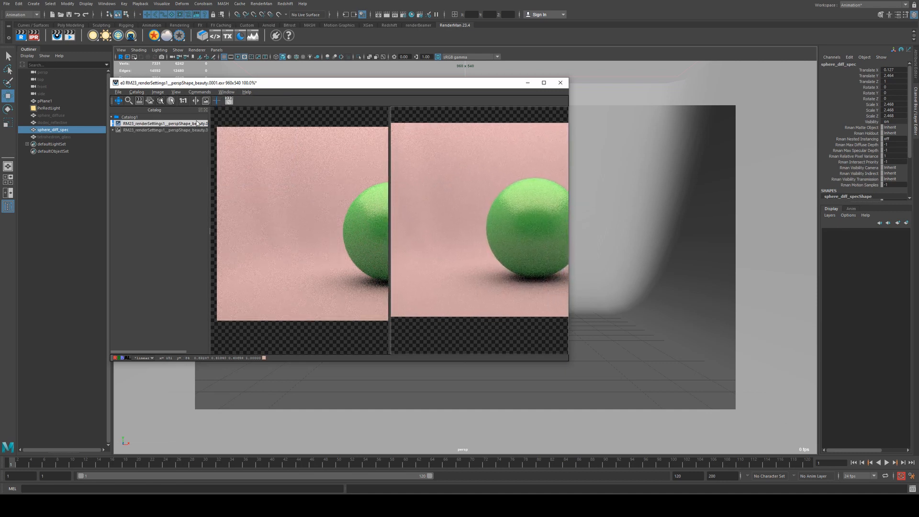
{"action": "left_click", "coordinate": [289, 162]}
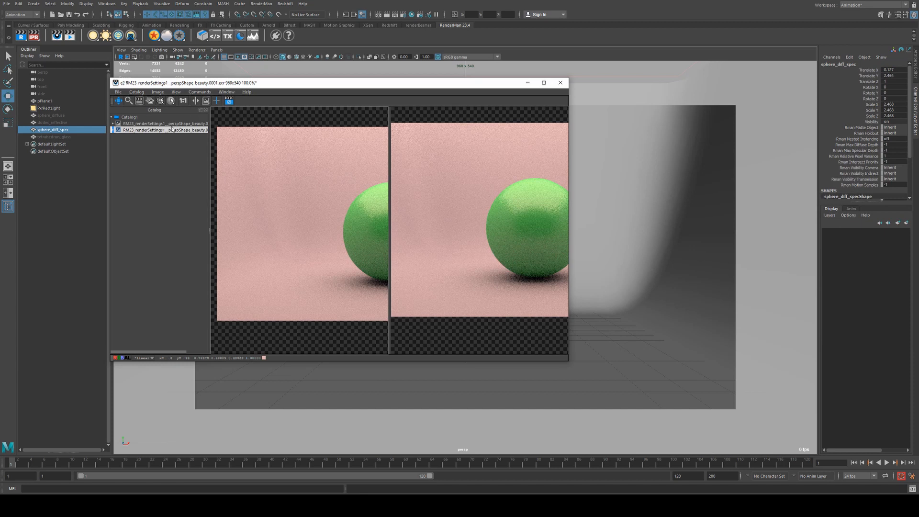
{"action": "left_click", "coordinate": [177, 130]}
{"action": "left_click_drag", "start_coordinate": [302, 193], "coordinate": [229, 183]}
{"action": "left_click_drag", "start_coordinate": [328, 202], "coordinate": [313, 203]}
{"action": "left_click_drag", "start_coordinate": [493, 213], "coordinate": [476, 205]}
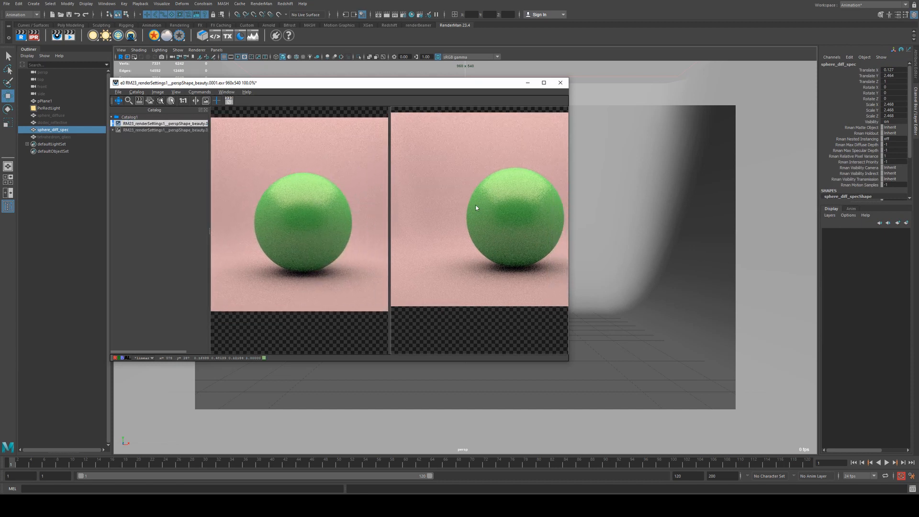
{"action": "left_click", "coordinate": [349, 194]}
{"action": "left_click_drag", "start_coordinate": [350, 194], "coordinate": [341, 194]}
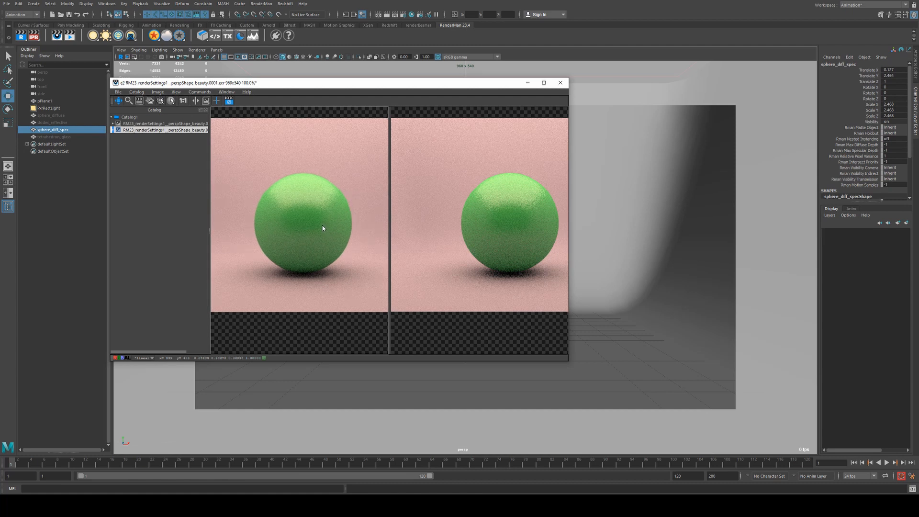
{"action": "scroll", "coordinate": [352, 214], "scroll_direction": "up", "scroll_amount": 3}
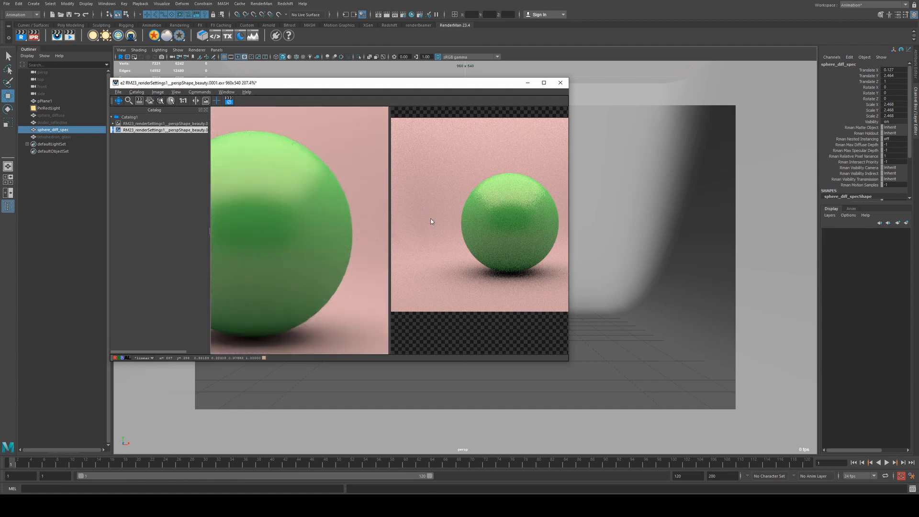
{"action": "left_click", "coordinate": [449, 224]}
{"action": "left_click_drag", "start_coordinate": [450, 224], "coordinate": [438, 249]}
{"action": "scroll", "coordinate": [437, 249], "scroll_direction": "up", "scroll_amount": 2}
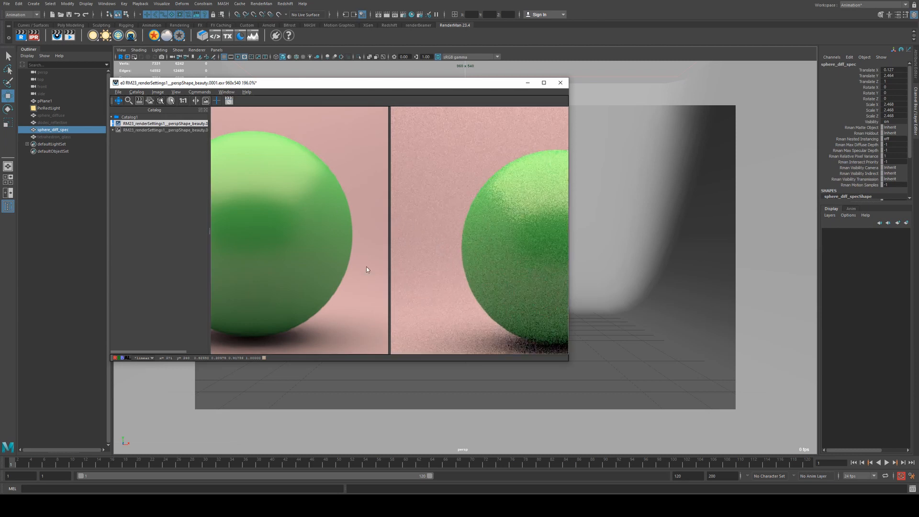
Stop the second IPR render and return the image window to a single view.
{"action": "left_click", "coordinate": [325, 201]}
{"action": "left_click", "coordinate": [229, 100]}
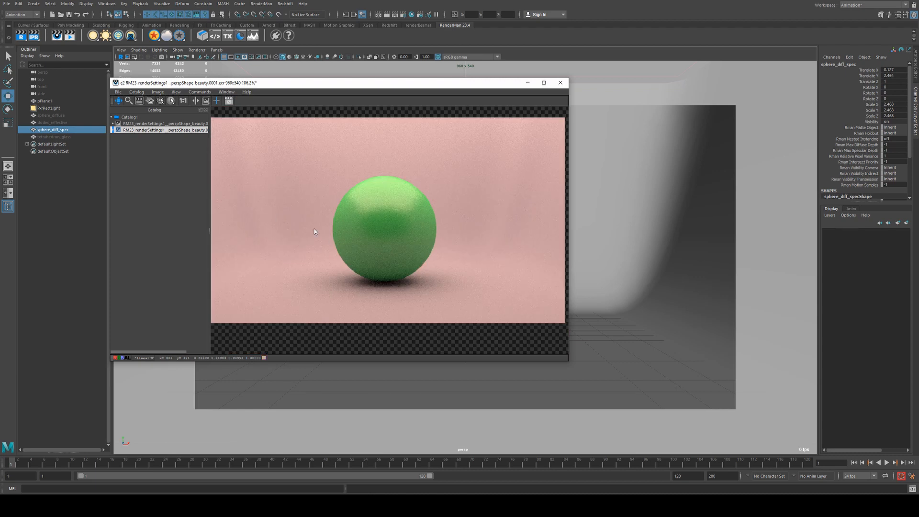
Inspect the second render's blue, alpha and luminance channels, and switch back to full colour.
{"action": "key", "text": "l"}
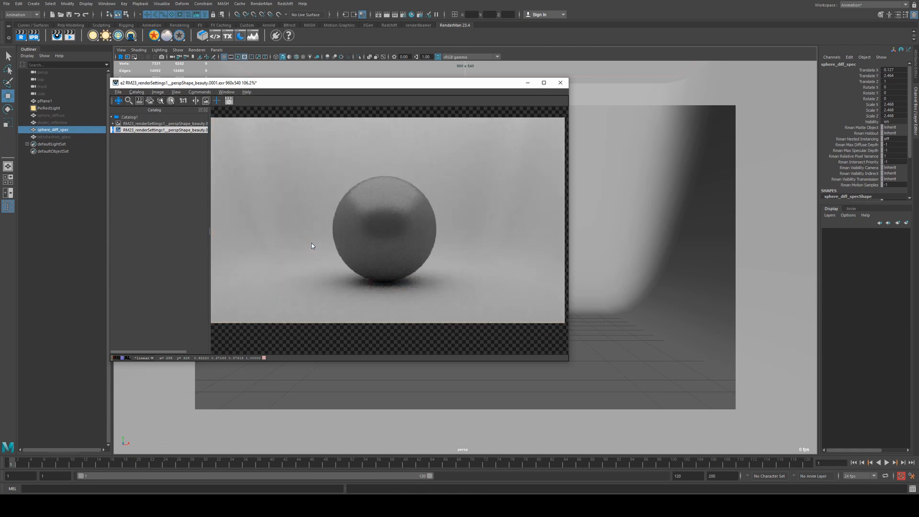
{"action": "key", "text": "a"}
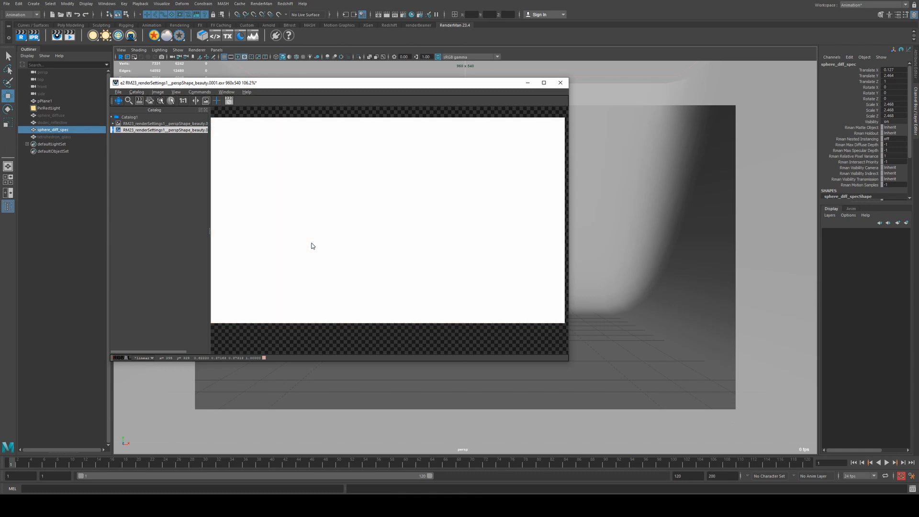
{"action": "key", "text": "l"}
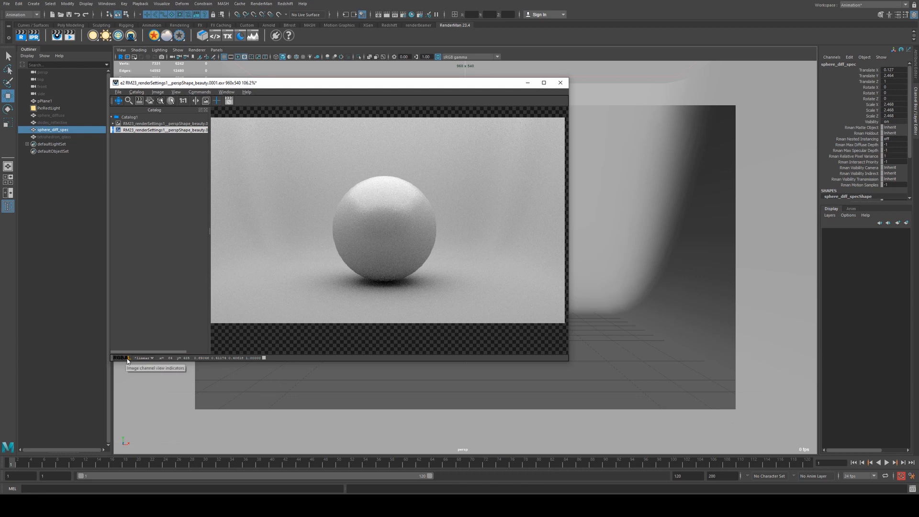
{"action": "key", "text": "a"}
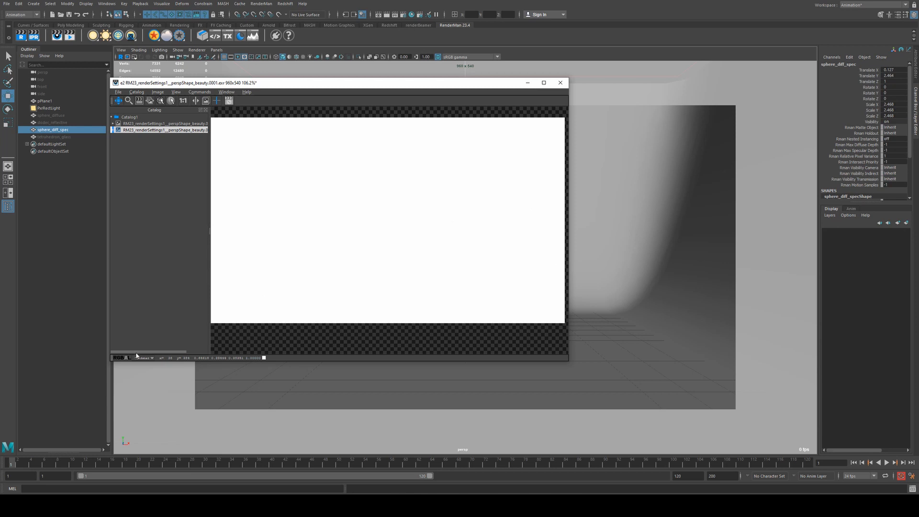
{"action": "key", "text": "a"}
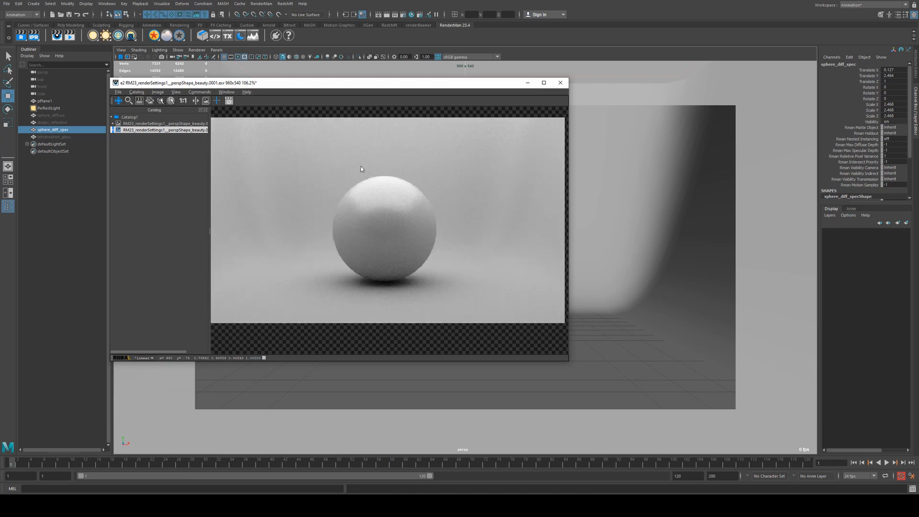
{"action": "middle_click_drag", "start_coordinate": [355, 174], "coordinate": [403, 196]}
{"action": "scroll", "coordinate": [374, 181], "scroll_direction": "down", "scroll_amount": 1}
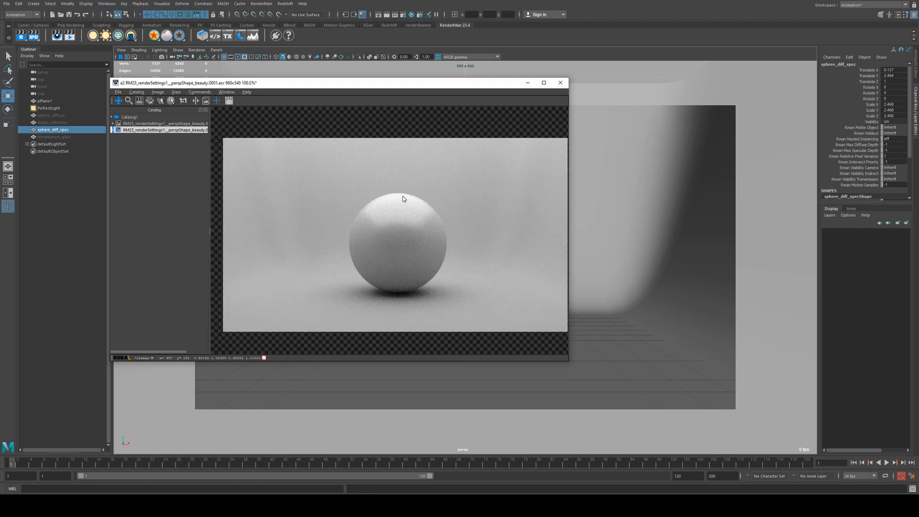
{"action": "key", "text": "c"}
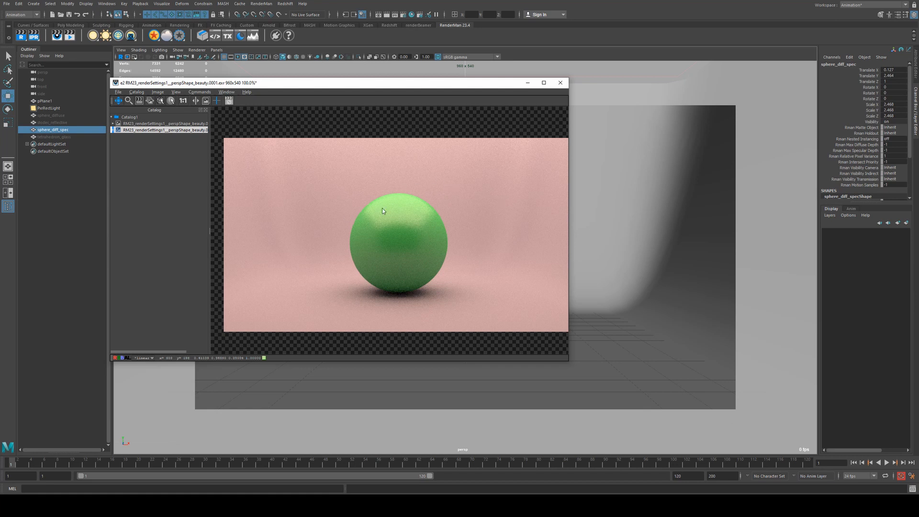
{"action": "key", "text": "l"}
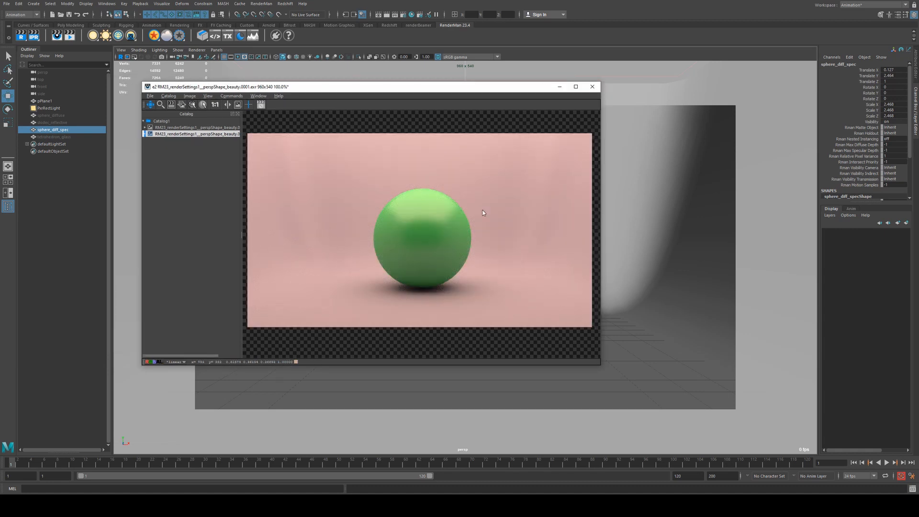
{"action": "left_click", "coordinate": [169, 96]}
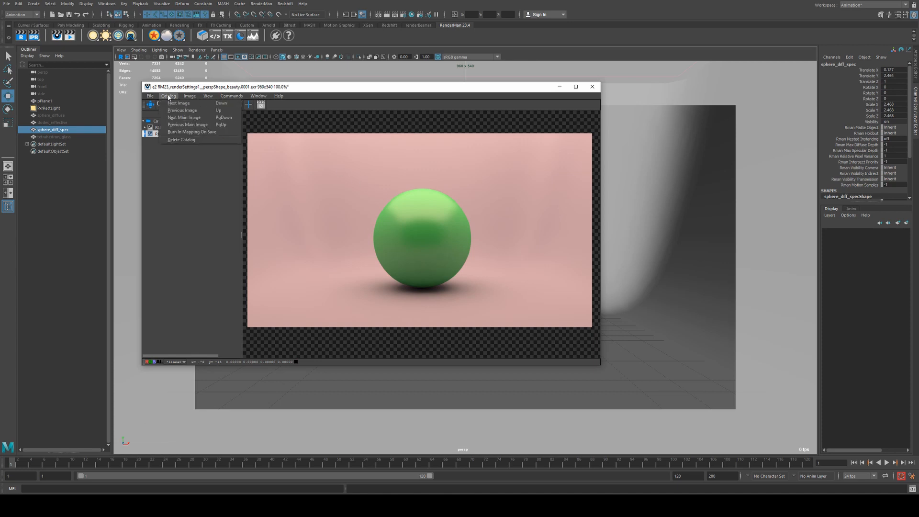
{"action": "left_click", "coordinate": [184, 135]}
{"action": "left_click", "coordinate": [163, 96]}
{"action": "left_click", "coordinate": [423, 237]}
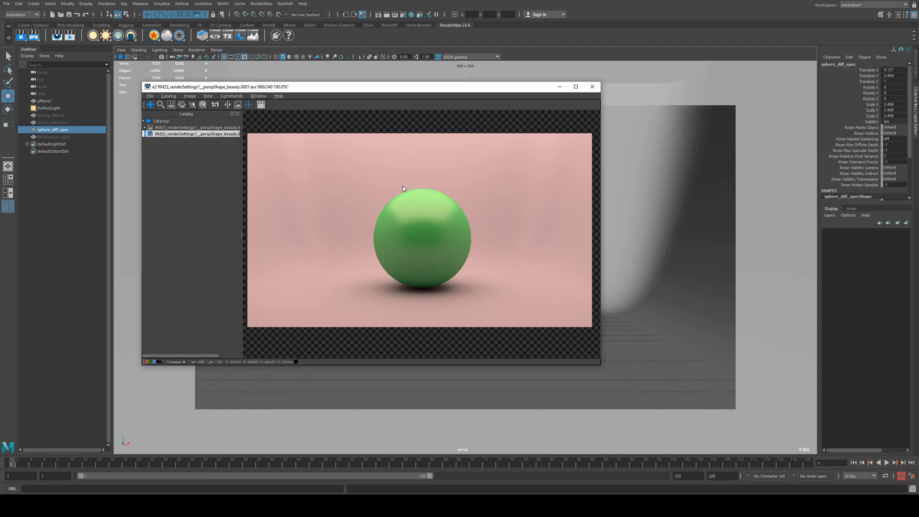
Bring up the Export File dialog for the current render and dismiss it without exporting.
{"action": "left_click", "coordinate": [170, 96]}
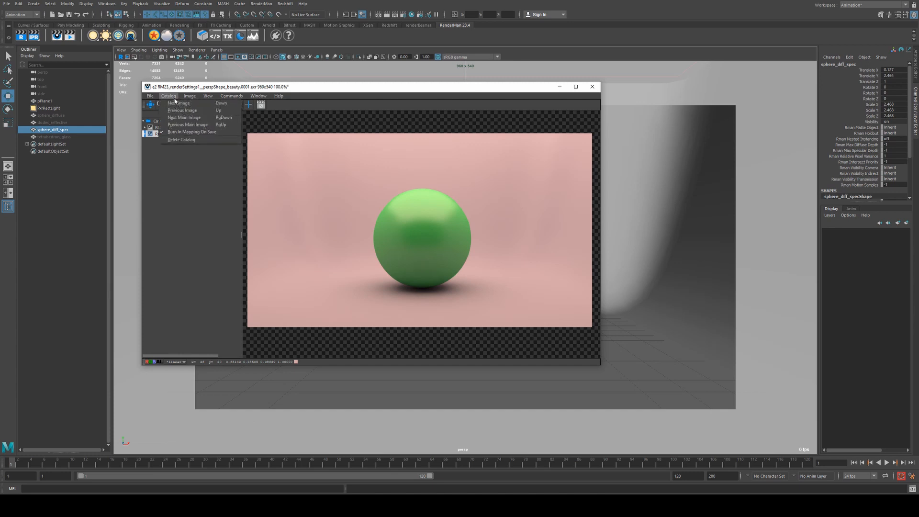
{"action": "left_click", "coordinate": [150, 96]}
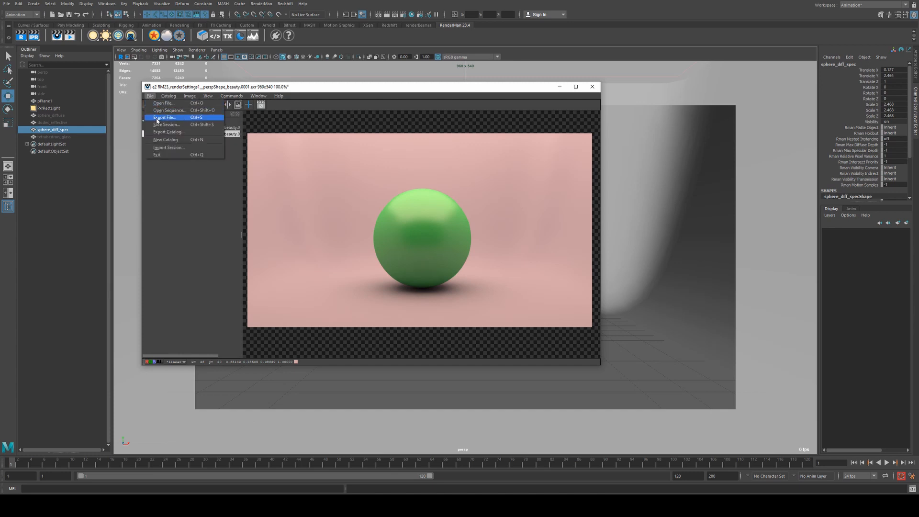
{"action": "left_click", "coordinate": [157, 118]}
{"action": "left_click", "coordinate": [464, 275]}
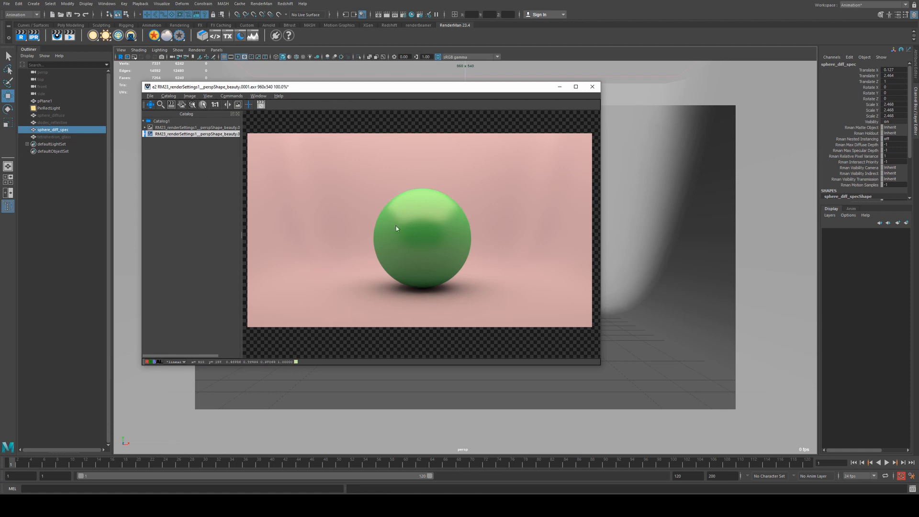
Inspect the second render of the sphere up close and as a whole image.
{"action": "scroll", "coordinate": [435, 200], "scroll_direction": "up", "scroll_amount": 3}
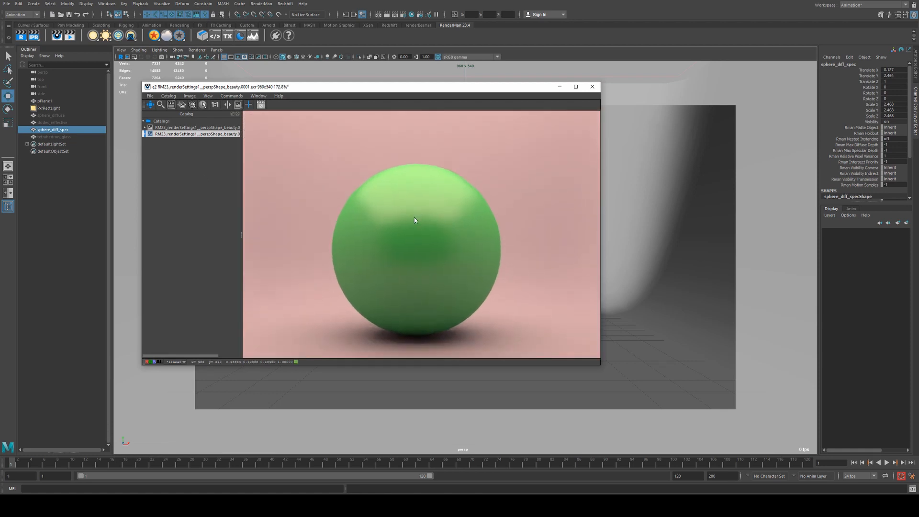
{"action": "scroll", "coordinate": [404, 187], "scroll_direction": "down", "scroll_amount": 3}
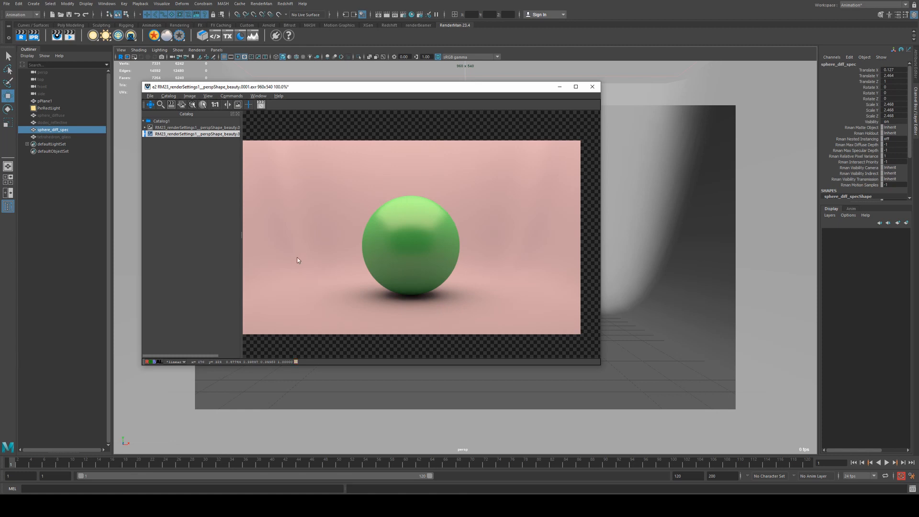
{"action": "scroll", "coordinate": [405, 208], "scroll_direction": "down", "scroll_amount": 1}
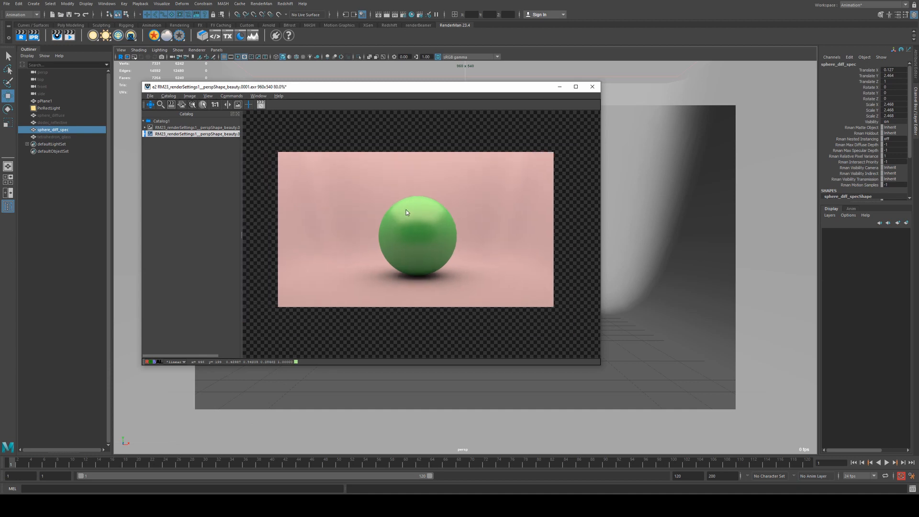
Open the Render Settings at the RenderMan Sampling section and select the IPR Max Samples value.
{"action": "left_click_drag", "start_coordinate": [390, 86], "coordinate": [364, 83]}
{"action": "left_click", "coordinate": [405, 14]}
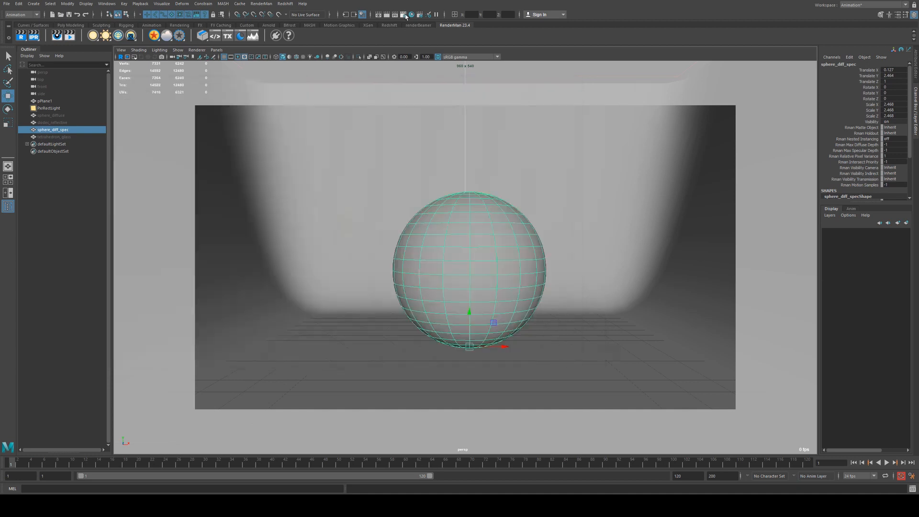
{"action": "left_click", "coordinate": [431, 127]}
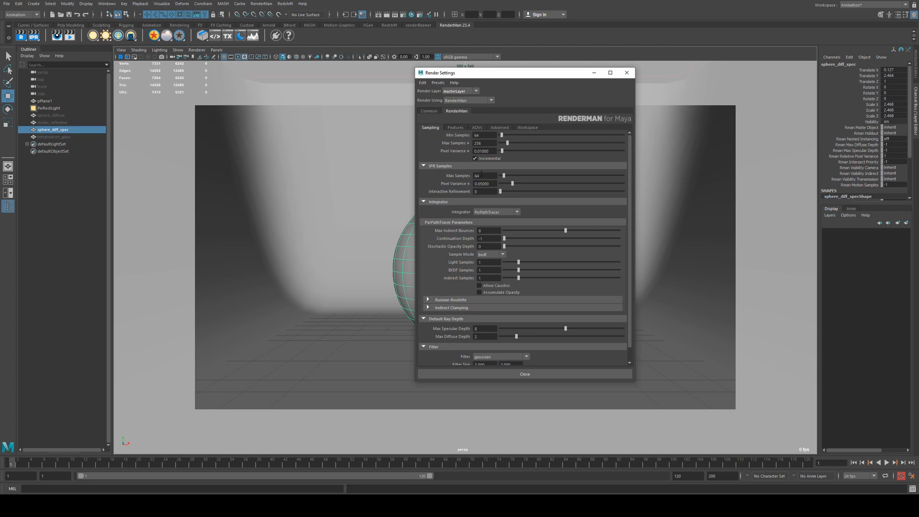
{"action": "left_click_drag", "start_coordinate": [483, 175], "coordinate": [375, 176]}
Narrow the image viewer window so it sits beside the Render Settings, and shrink the displayed render to fit.
{"action": "left_click", "coordinate": [314, 505]}
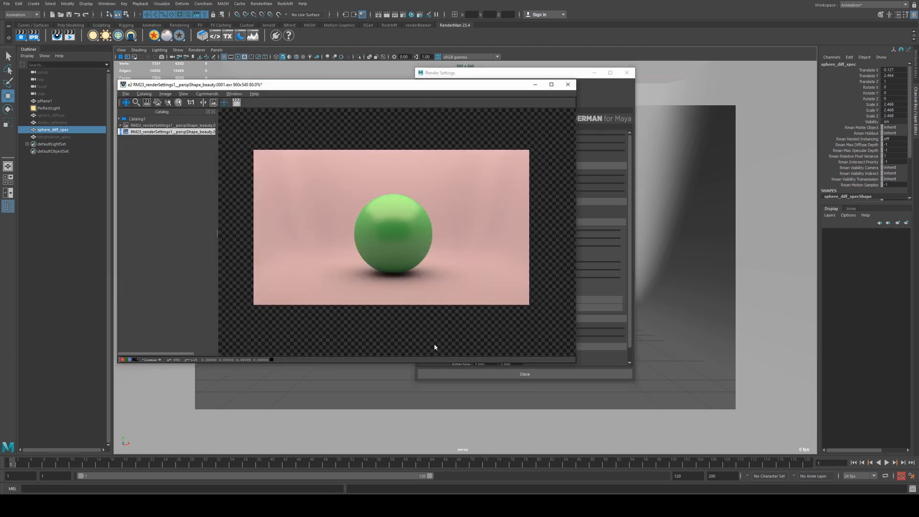
{"action": "left_click", "coordinate": [559, 75]}
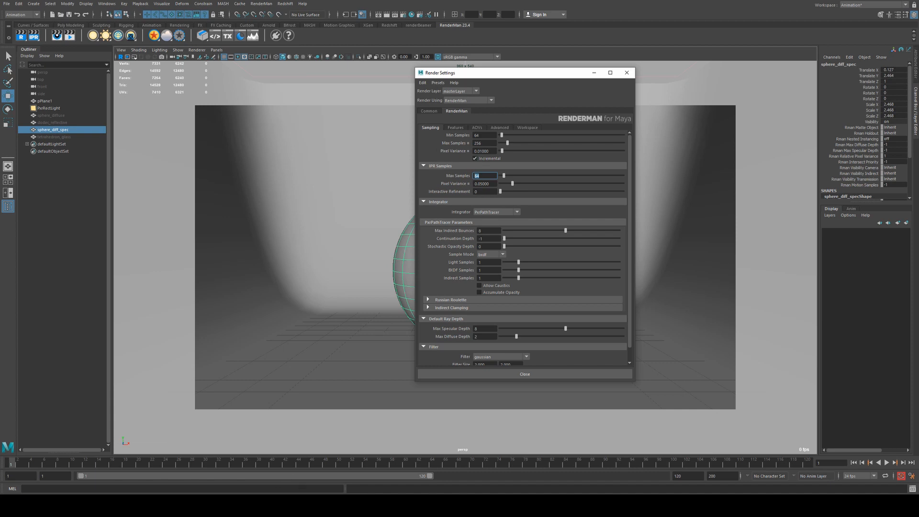
{"action": "key", "text": "alt+Tab"}
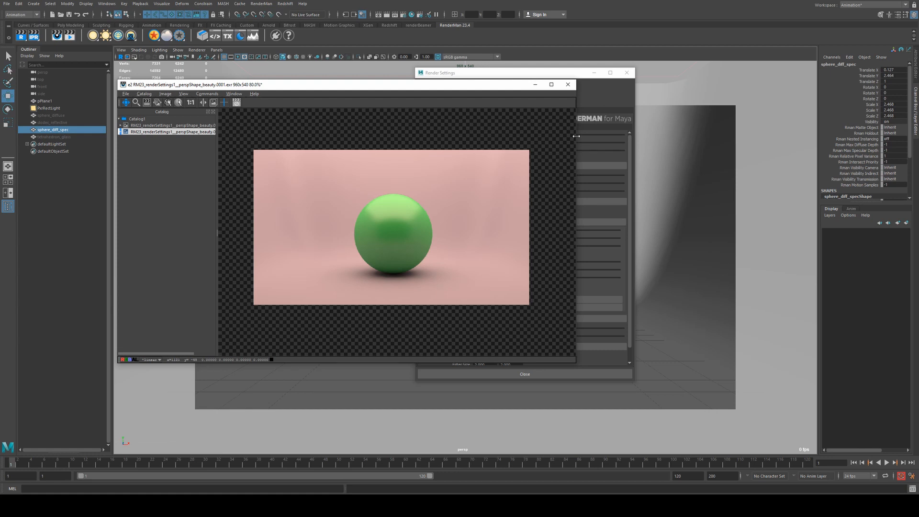
{"action": "left_click_drag", "start_coordinate": [576, 136], "coordinate": [411, 136]}
{"action": "scroll", "coordinate": [363, 169], "scroll_direction": "down", "scroll_amount": 2}
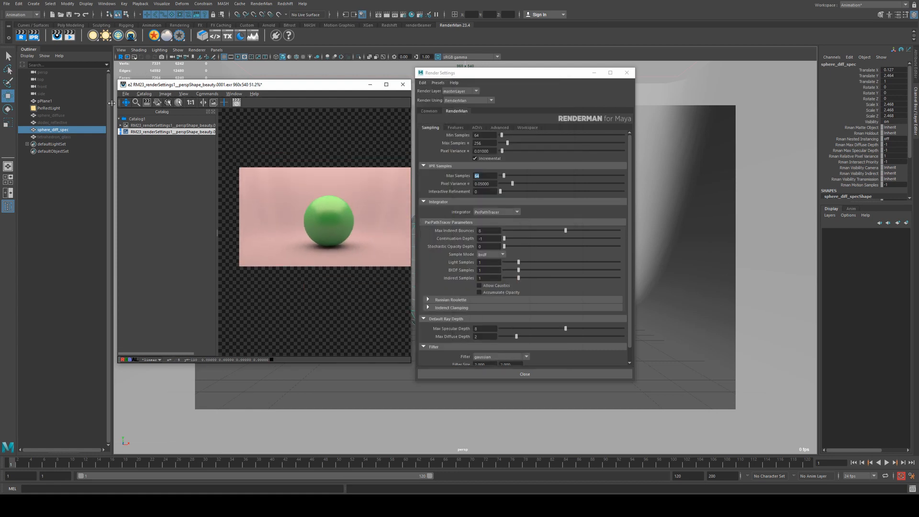
Start a new IPR render and frame the sphere in the narrowed image viewer.
{"action": "left_click", "coordinate": [33, 36]}
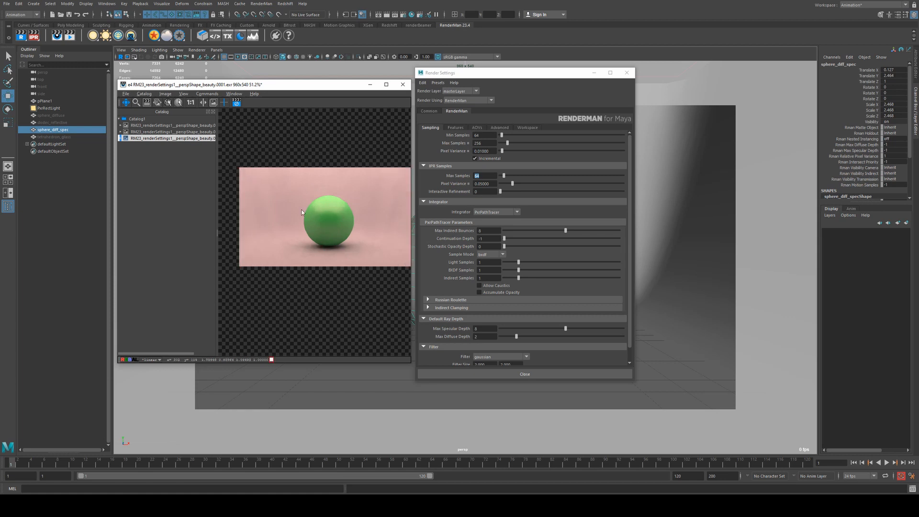
{"action": "scroll", "coordinate": [330, 204], "scroll_direction": "up", "scroll_amount": 1}
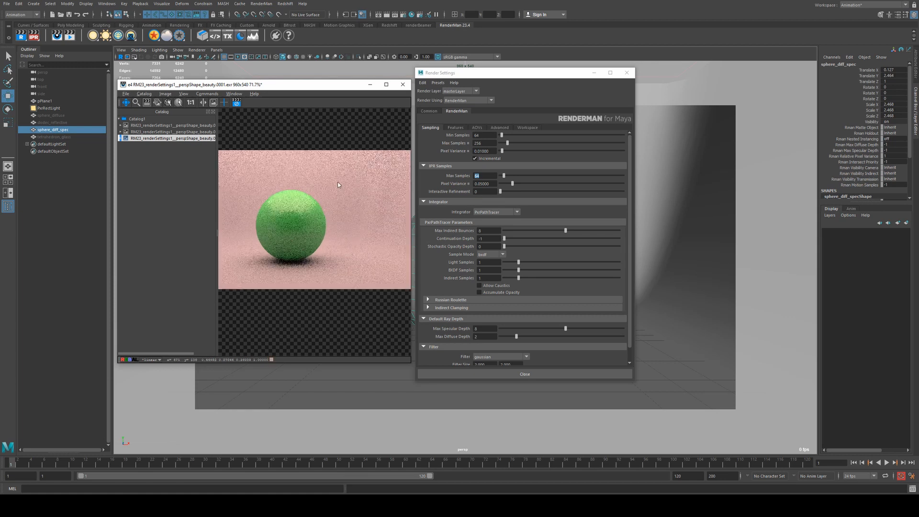
{"action": "left_click_drag", "start_coordinate": [338, 182], "coordinate": [358, 189]}
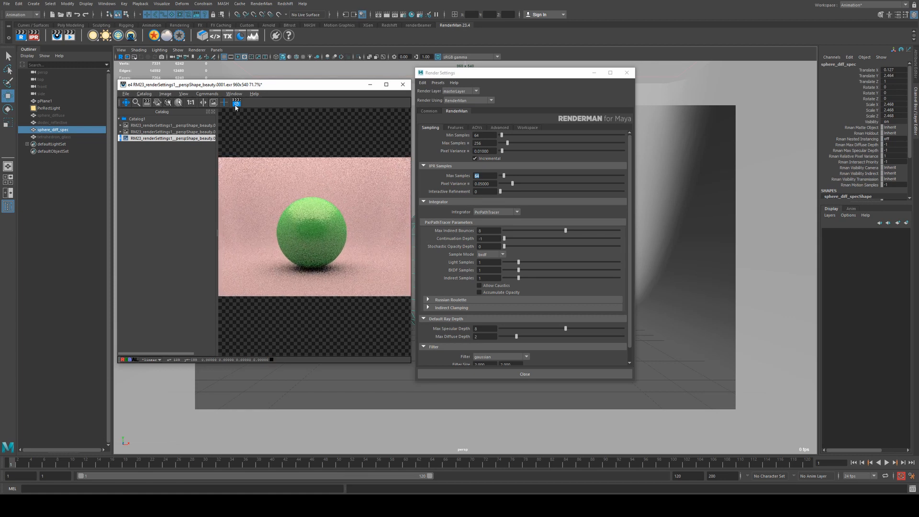
Turn off Incremental and set the render's Max Samples to 32 and Min Samples to 0.
{"action": "left_click", "coordinate": [488, 158]}
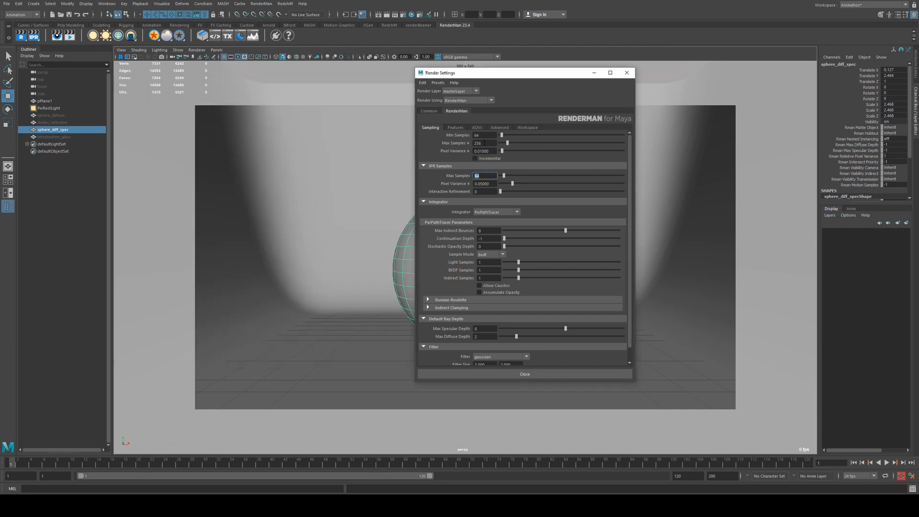
{"action": "double_click", "coordinate": [484, 142]}
{"action": "type", "text": "32"}
{"action": "double_click", "coordinate": [484, 135]}
{"action": "type", "text": "0"}
{"action": "key", "text": "Return"}
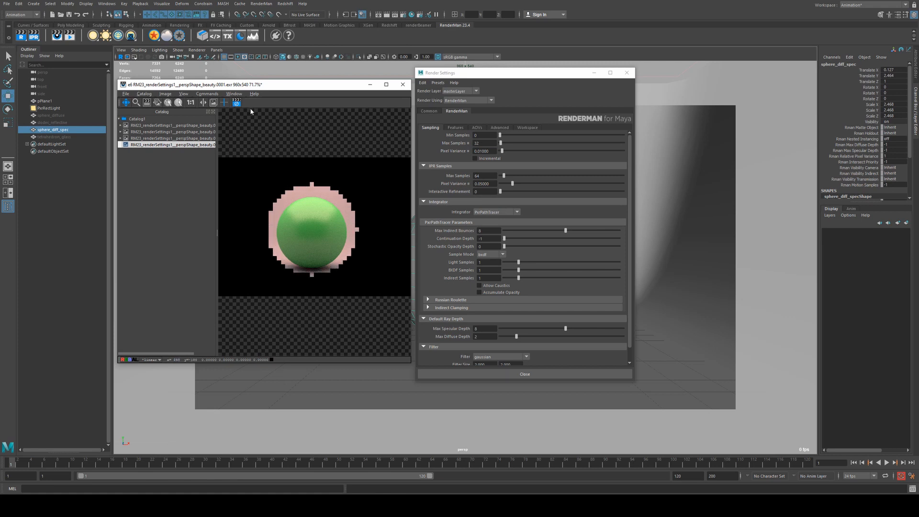
Stop the running bucket render and turn Incremental back on in the sampling settings.
{"action": "left_click", "coordinate": [237, 103]}
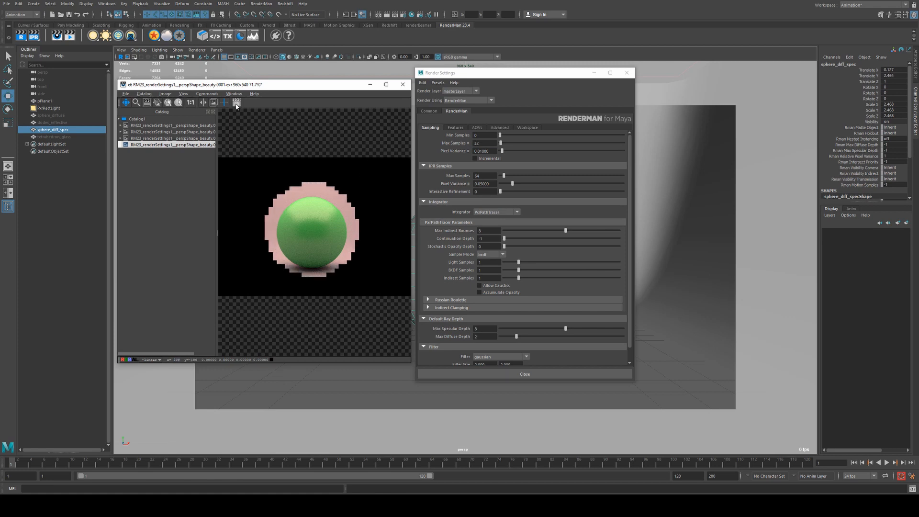
{"action": "left_click", "coordinate": [474, 158]}
Set the Bucket Size to 64x64 in the advanced render options.
{"action": "left_click", "coordinate": [525, 129]}
{"action": "left_click", "coordinate": [500, 128]}
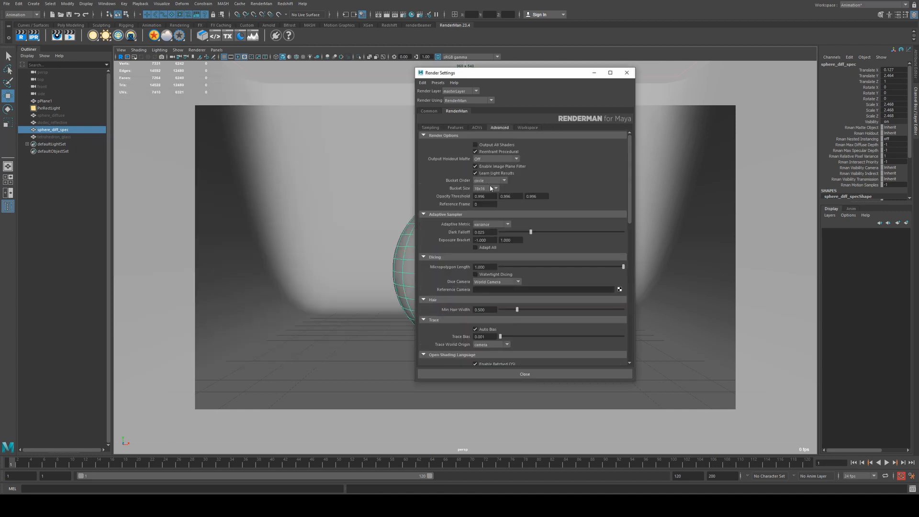
{"action": "left_click", "coordinate": [491, 188]}
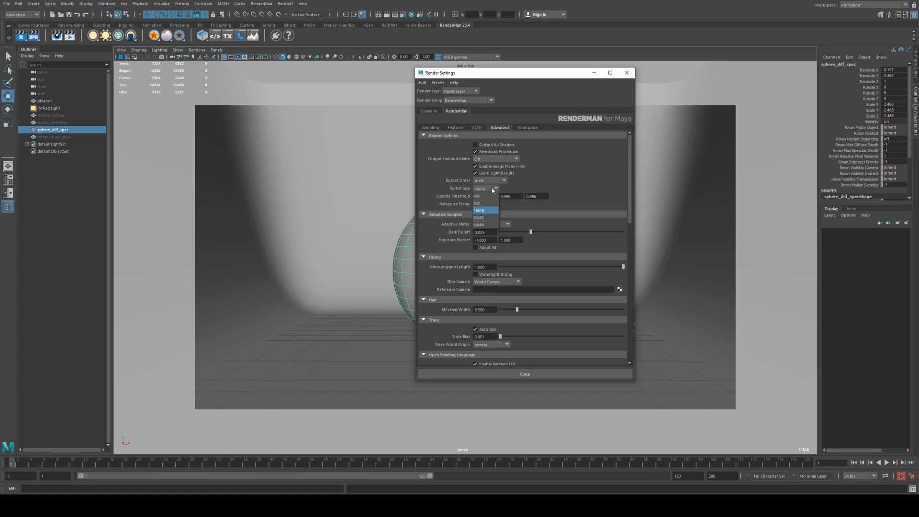
{"action": "left_click", "coordinate": [491, 225]}
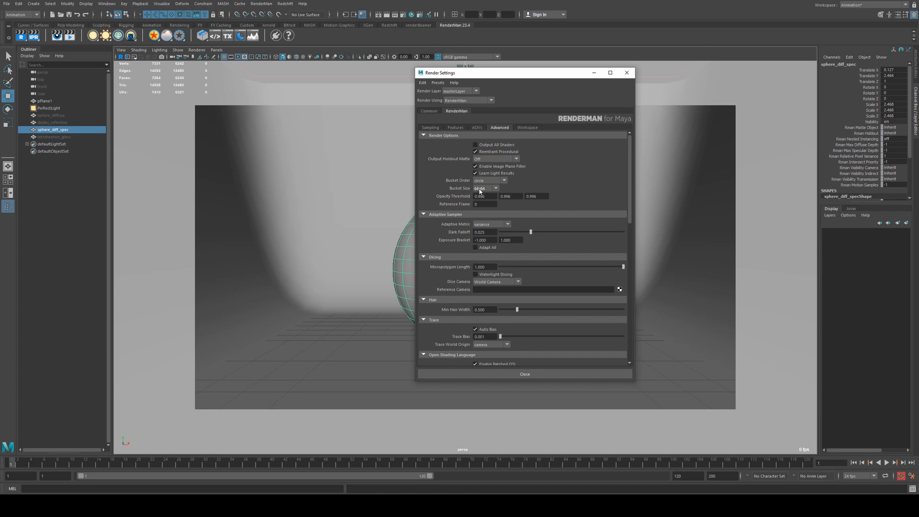
Run another IPR render and reposition the sphere in the image viewer.
{"action": "left_click", "coordinate": [258, 505]}
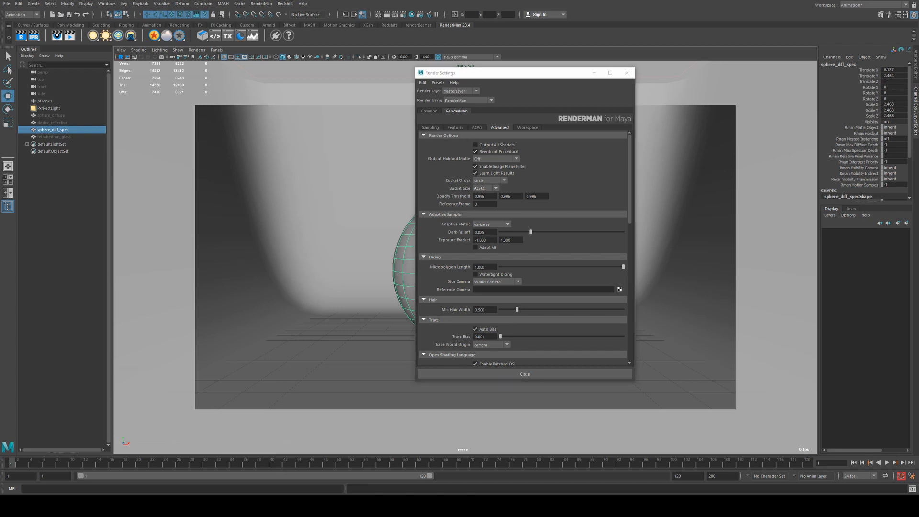
{"action": "left_click", "coordinate": [33, 35]}
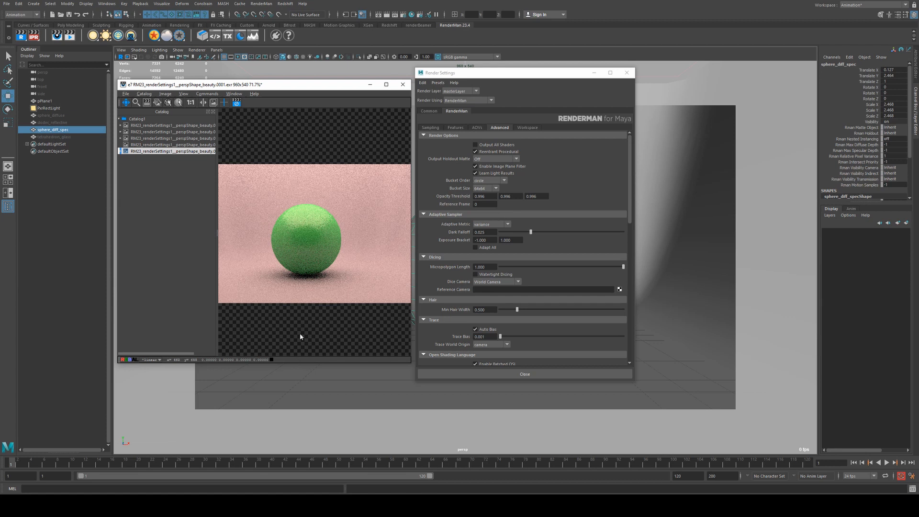
{"action": "left_click_drag", "start_coordinate": [310, 210], "coordinate": [319, 206]}
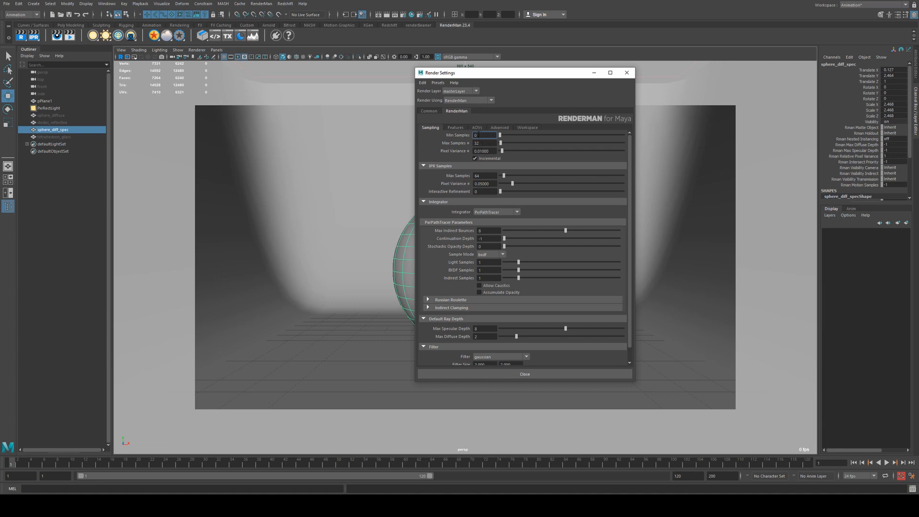
Review the Min and Max Samples settings, and inspect the noise on the sphere, its contact shadow and the backdrop.
{"action": "key", "text": "Tab"}
{"action": "key", "text": "shift+Tab"}
{"action": "left_click", "coordinate": [296, 505]}
{"action": "scroll", "coordinate": [334, 278], "scroll_direction": "up", "scroll_amount": 5}
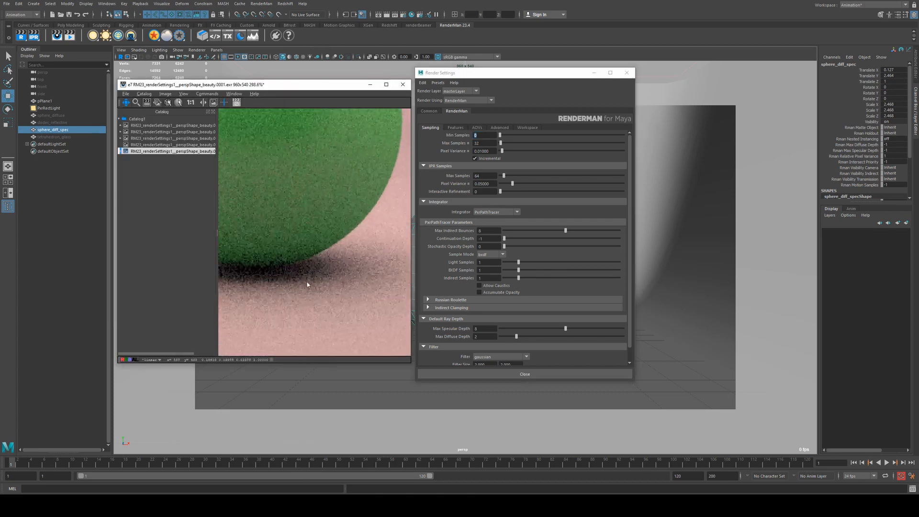
{"action": "left_click_drag", "start_coordinate": [276, 260], "coordinate": [377, 256]}
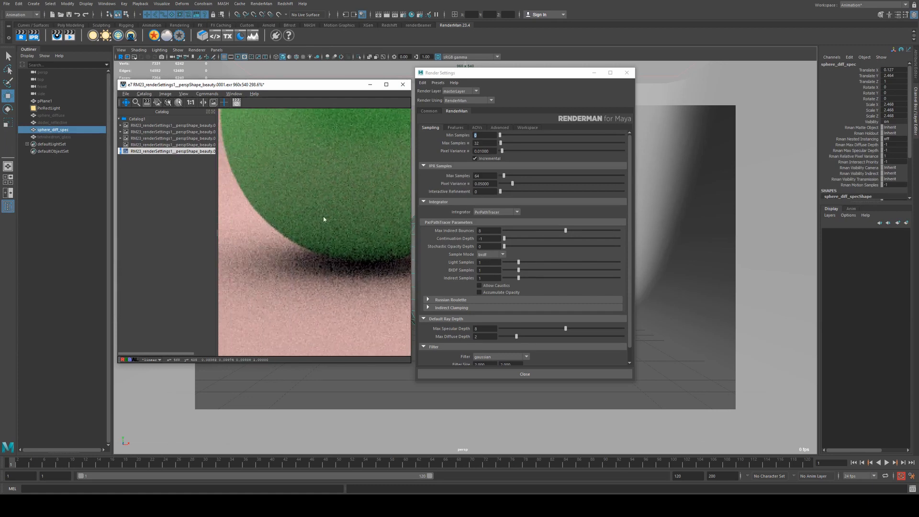
{"action": "scroll", "coordinate": [325, 219], "scroll_direction": "down", "scroll_amount": 3}
{"action": "left_click_drag", "start_coordinate": [288, 158], "coordinate": [404, 286]}
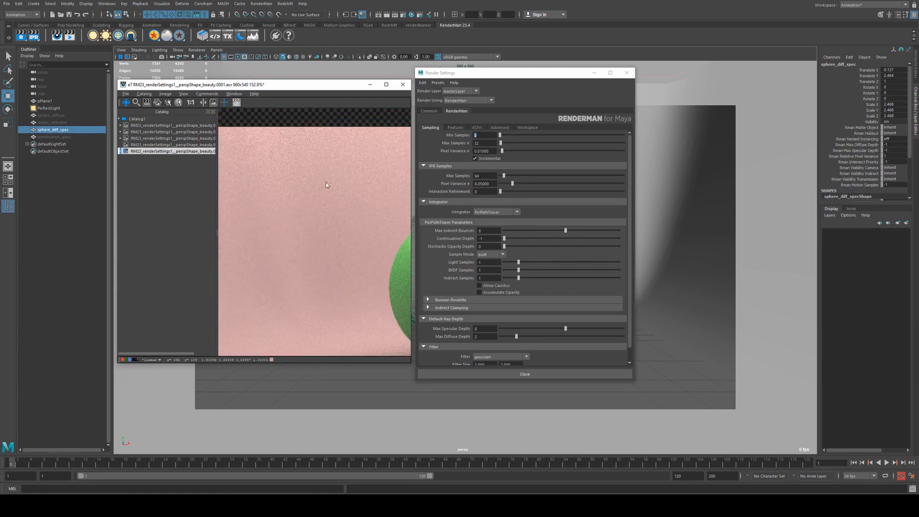
{"action": "left_click_drag", "start_coordinate": [338, 203], "coordinate": [335, 197]}
Set the render's Pixel Variance to 0.01 and move on to the IPR Max Samples value.
{"action": "left_click_drag", "start_coordinate": [492, 151], "coordinate": [474, 152]}
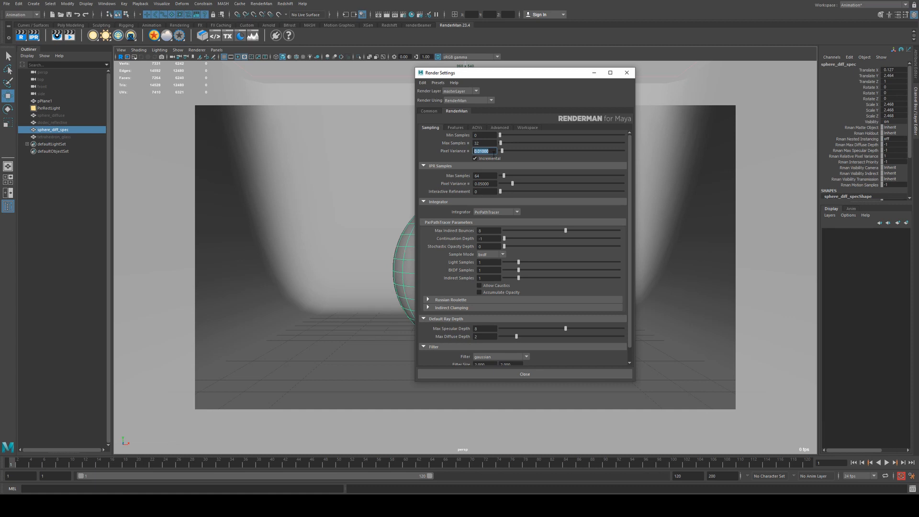
{"action": "left_click_drag", "start_coordinate": [494, 151], "coordinate": [480, 151]}
{"action": "left_click_drag", "start_coordinate": [495, 150], "coordinate": [481, 150]}
{"action": "type", "text": "1"}
{"action": "key", "text": "Return"}
{"action": "left_click", "coordinate": [484, 176]}
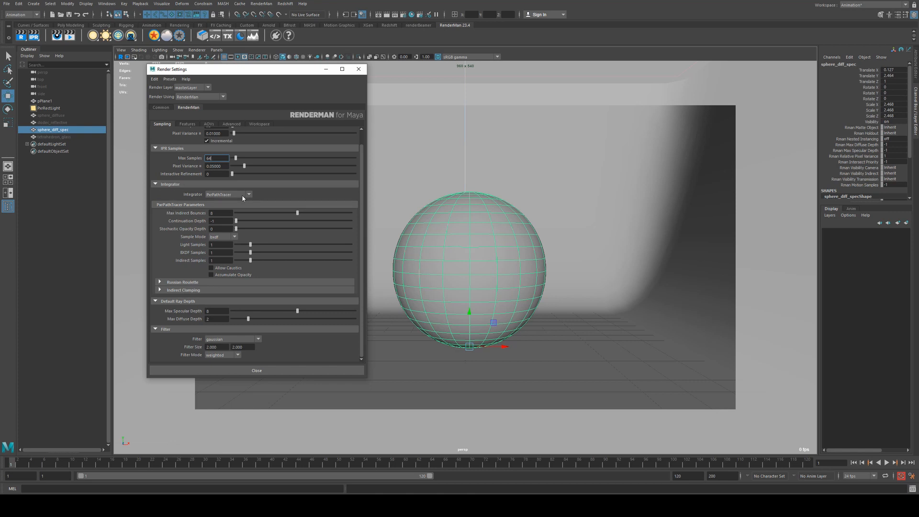
Set the PxrPathTracer's Max Indirect Bounces to 1 and start a new IPR render.
{"action": "left_click", "coordinate": [242, 196]}
{"action": "left_click", "coordinate": [290, 194]}
{"action": "double_click", "coordinate": [230, 214]}
{"action": "type", "text": "1"}
{"action": "key", "text": "Return"}
{"action": "left_click", "coordinate": [31, 35]}
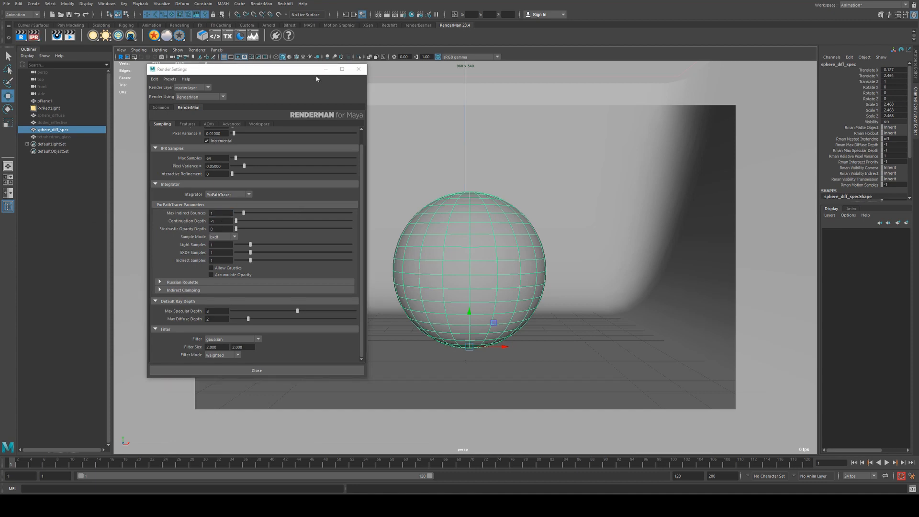
Alternate between the last two renders in the catalog to compare the effect of the indirect bounces.
{"action": "left_click", "coordinate": [480, 143]}
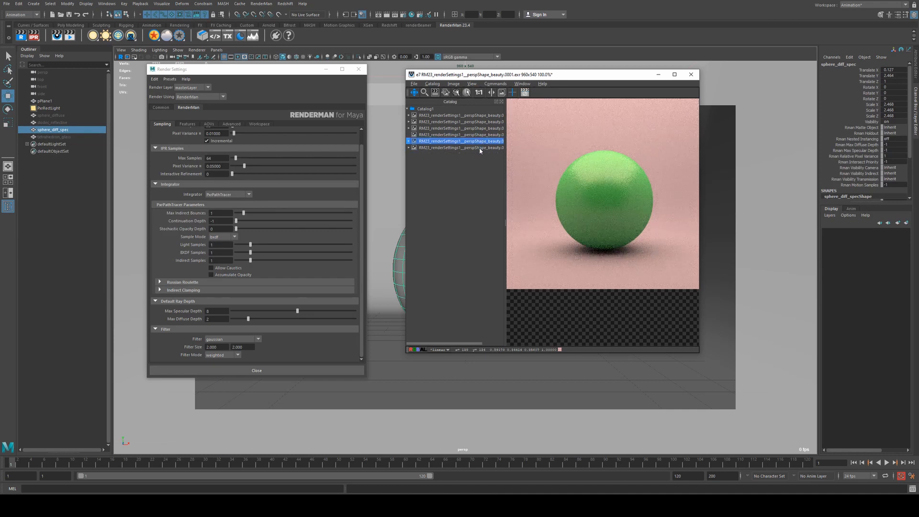
{"action": "left_click", "coordinate": [480, 147]}
{"action": "left_click", "coordinate": [480, 143]}
{"action": "left_click", "coordinate": [480, 147]}
{"action": "left_click", "coordinate": [480, 143]}
{"action": "left_click", "coordinate": [484, 148]}
Compare the sphere's underside and contact shadow up close in the last two renders.
{"action": "scroll", "coordinate": [597, 239], "scroll_direction": "up", "scroll_amount": 5}
{"action": "scroll", "coordinate": [596, 239], "scroll_direction": "down", "scroll_amount": 3}
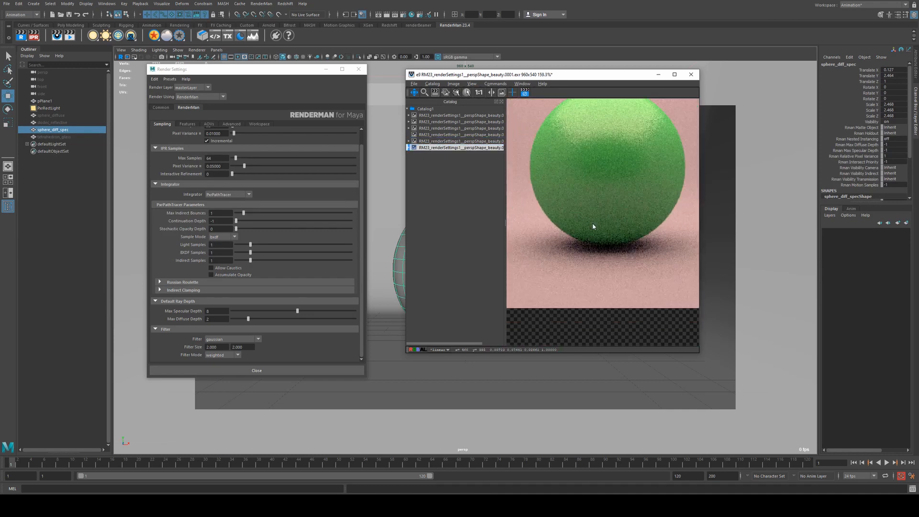
{"action": "left_click_drag", "start_coordinate": [593, 222], "coordinate": [595, 238]}
{"action": "left_click", "coordinate": [492, 142]}
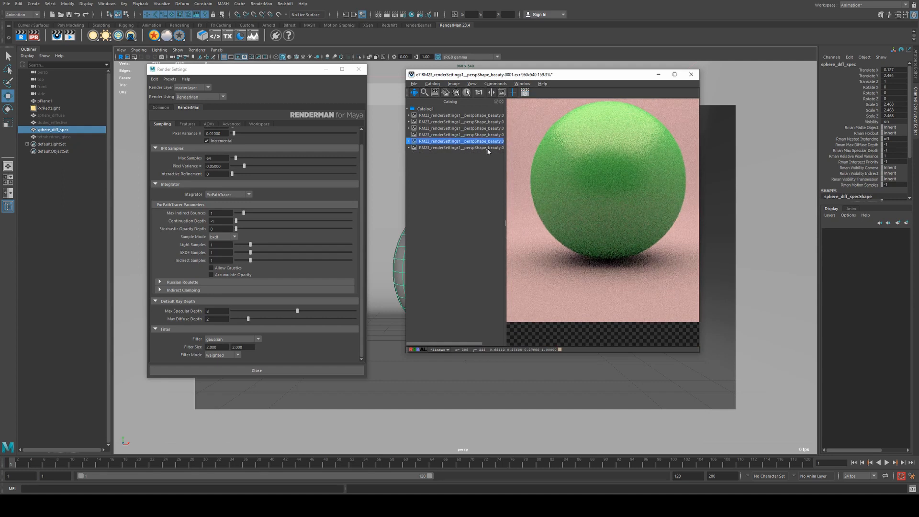
{"action": "left_click", "coordinate": [488, 148]}
{"action": "scroll", "coordinate": [579, 163], "scroll_direction": "down", "scroll_amount": 2}
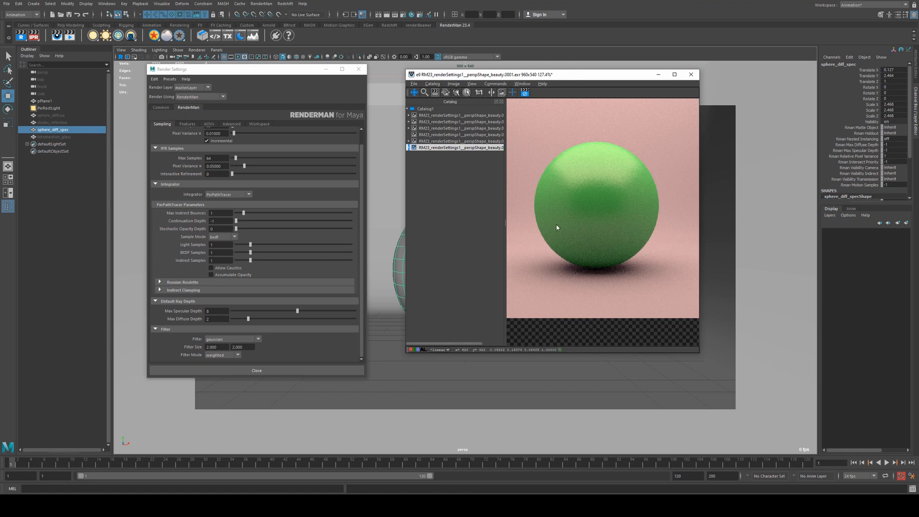
{"action": "scroll", "coordinate": [588, 230], "scroll_direction": "up", "scroll_amount": 3}
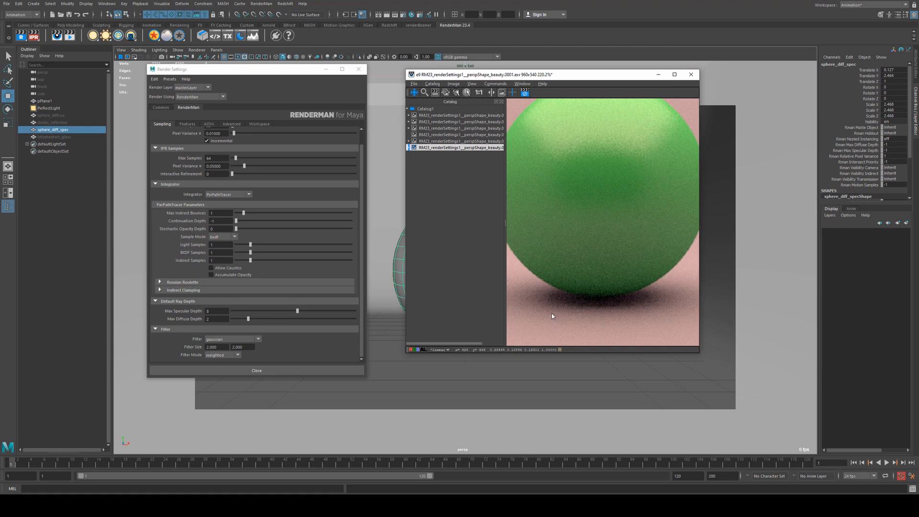
Set the PxrPathTracer's Max Indirect Bounces to 0 and start a new IPR render of the sphere.
{"action": "double_click", "coordinate": [216, 213]}
{"action": "type", "text": "0"}
{"action": "key", "text": "Return"}
{"action": "left_click", "coordinate": [33, 35]}
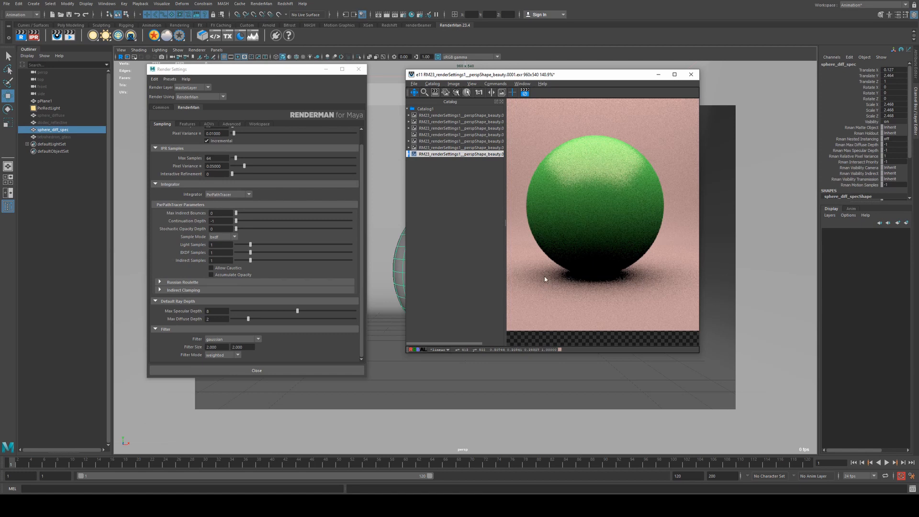
Set the PxrPathTracer's Max Indirect Bounces to 4.
{"action": "left_click_drag", "start_coordinate": [216, 214], "coordinate": [203, 213]}
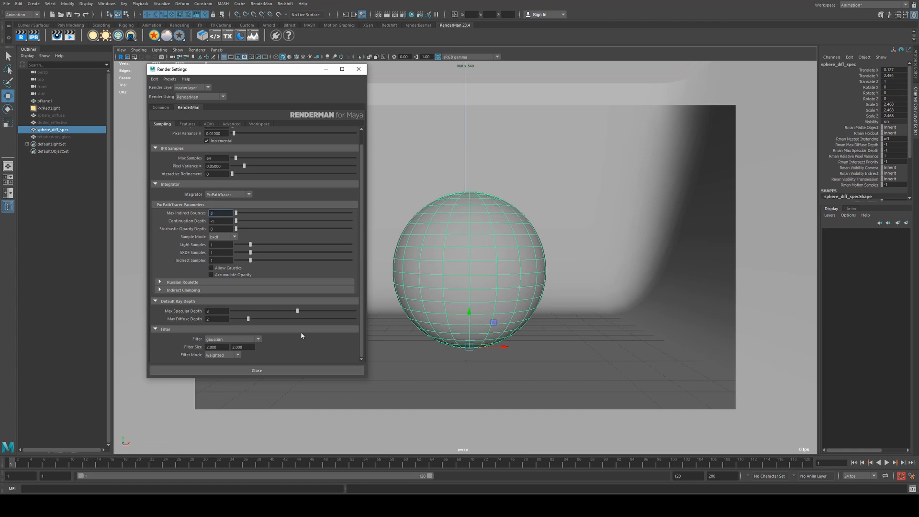
{"action": "key", "text": "Return"}
Look over the PxrPathTracer's Russian Roulette and Indirect Clamping settings, leaving both sections collapsed.
{"action": "left_click", "coordinate": [180, 282]}
{"action": "left_click", "coordinate": [180, 310]}
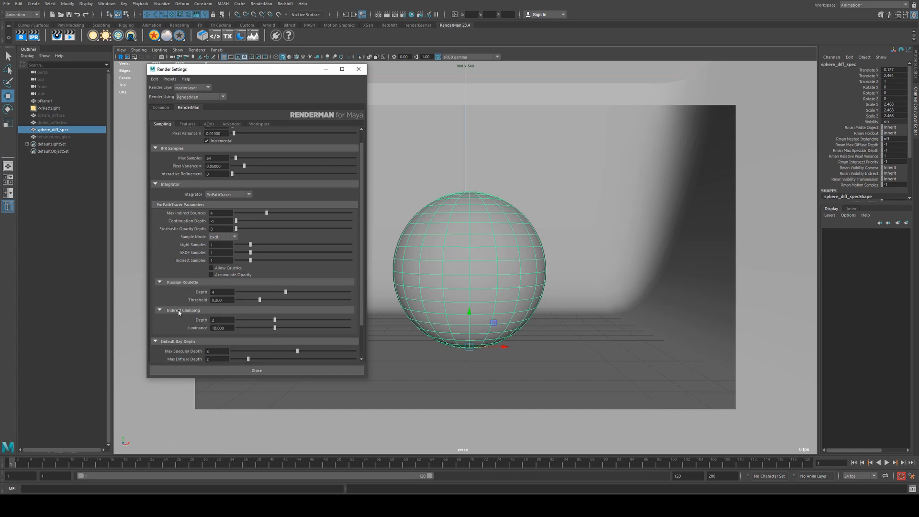
{"action": "left_click", "coordinate": [179, 311]}
{"action": "left_click", "coordinate": [181, 282]}
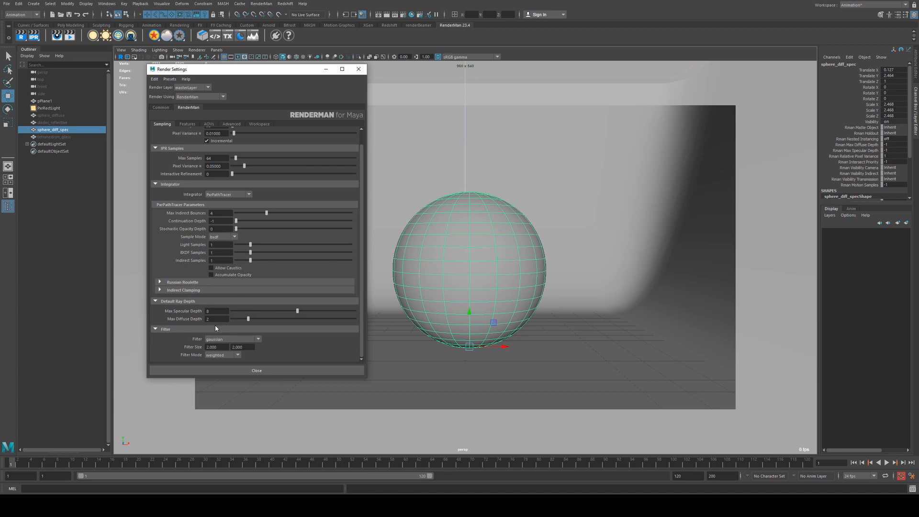
{"action": "left_click", "coordinate": [195, 282]}
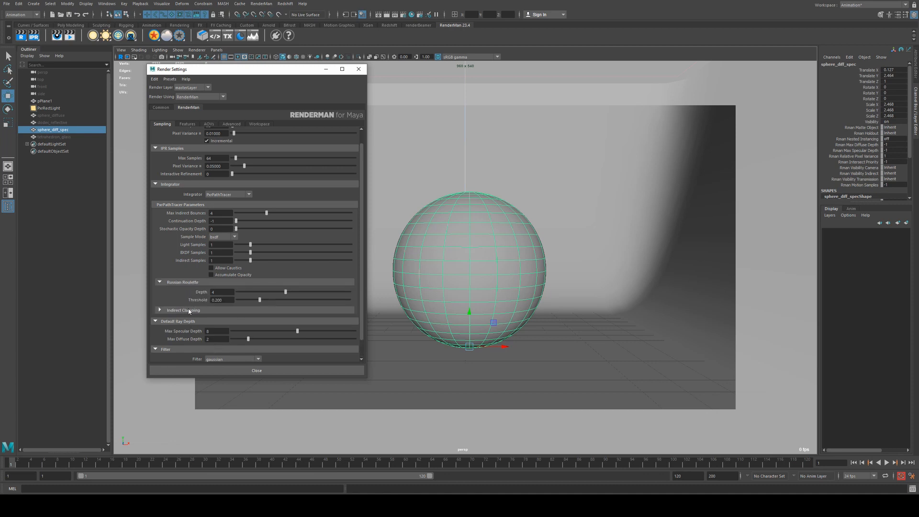
{"action": "left_click", "coordinate": [189, 310]}
{"action": "left_click", "coordinate": [199, 310]}
{"action": "left_click", "coordinate": [192, 283]}
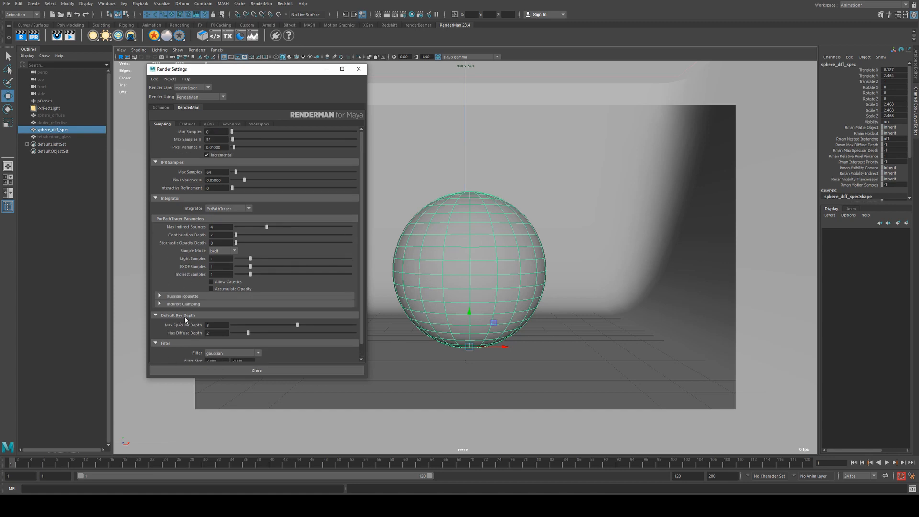
Set the default Max Diffuse Depth to 1 and Max Specular Depth to 4, and start a new IPR render.
{"action": "key", "text": "Tab"}
{"action": "type", "text": "1"}
{"action": "key", "text": "shift+Tab"}
{"action": "type", "text": "4"}
{"action": "key", "text": "Return"}
{"action": "left_click", "coordinate": [34, 36]}
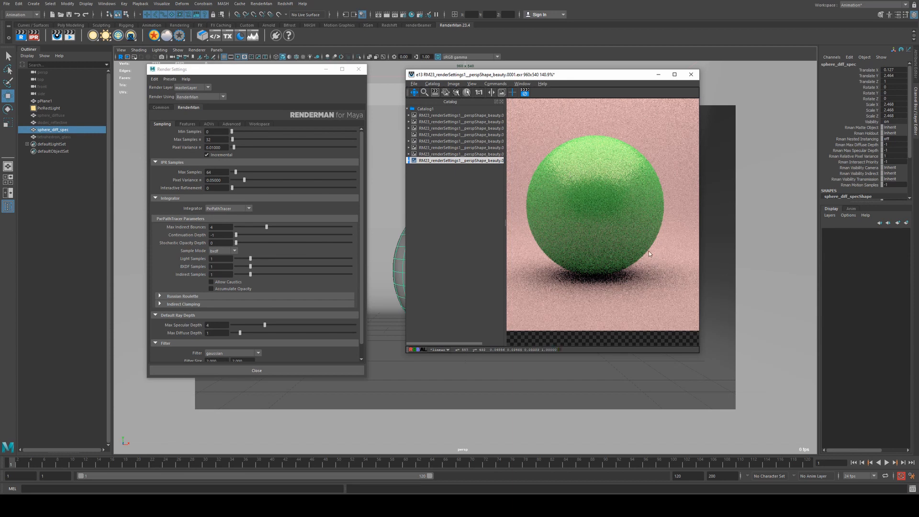
Compare the newest sphere render with the earlier ones in the catalog, alternating between them.
{"action": "scroll", "coordinate": [597, 198], "scroll_direction": "down", "scroll_amount": 1}
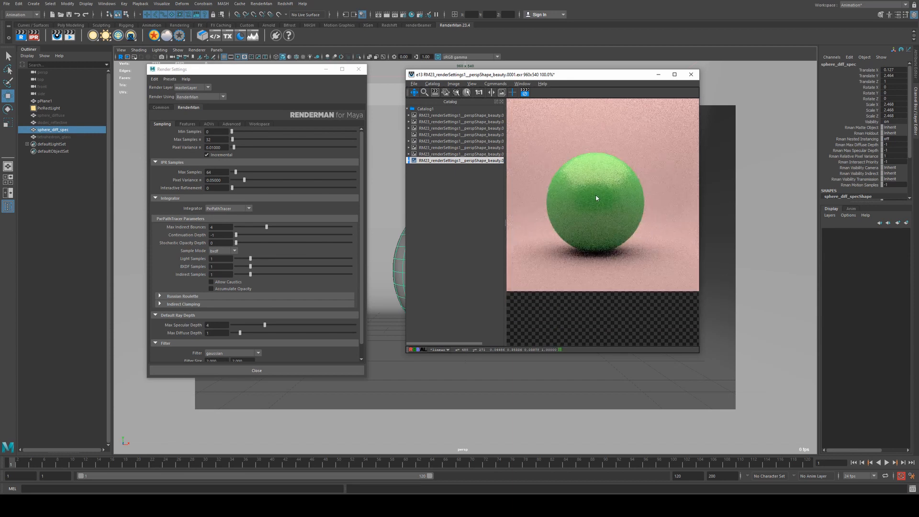
{"action": "left_click", "coordinate": [495, 155]}
{"action": "left_click", "coordinate": [495, 149]}
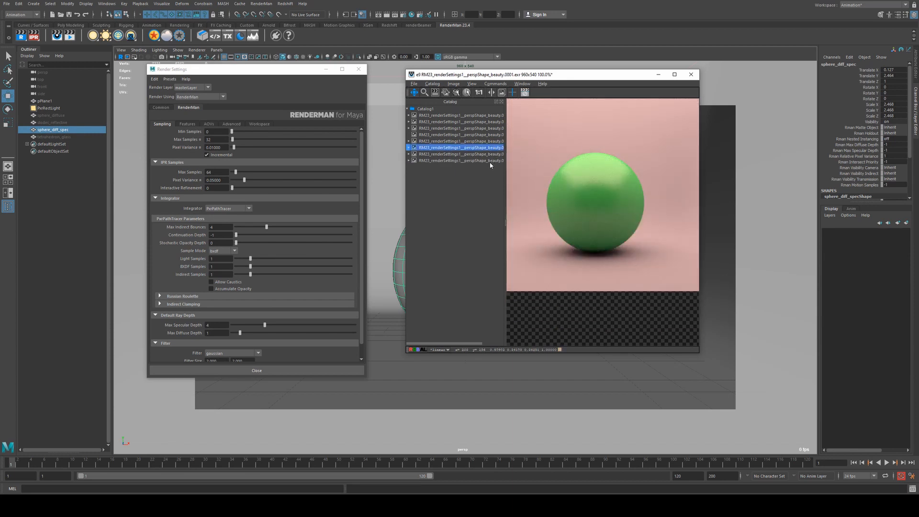
{"action": "left_click", "coordinate": [492, 162]}
{"action": "left_click", "coordinate": [491, 148]}
{"action": "left_click", "coordinate": [488, 161]}
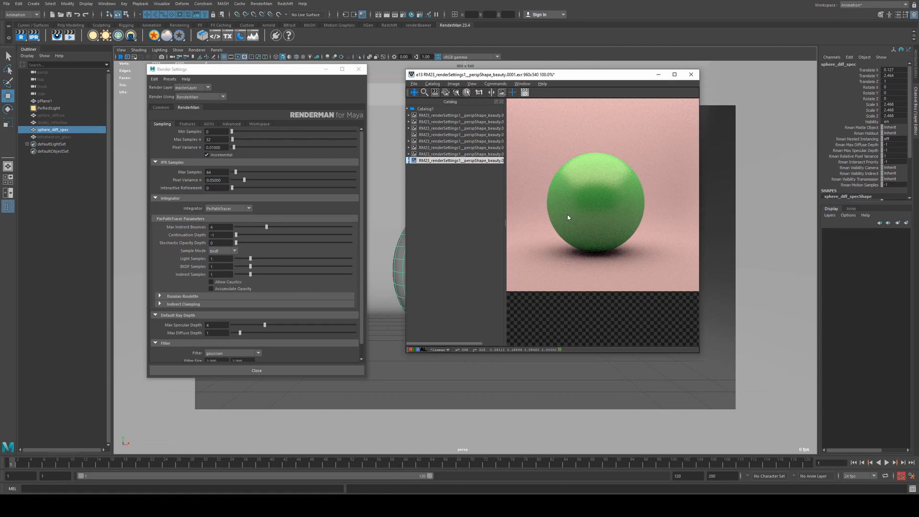
Unhide the reflective dodecahedron and glass tetrahedron, and inspect them together with the green sphere in the IPR render.
{"action": "left_click", "coordinate": [212, 334]}
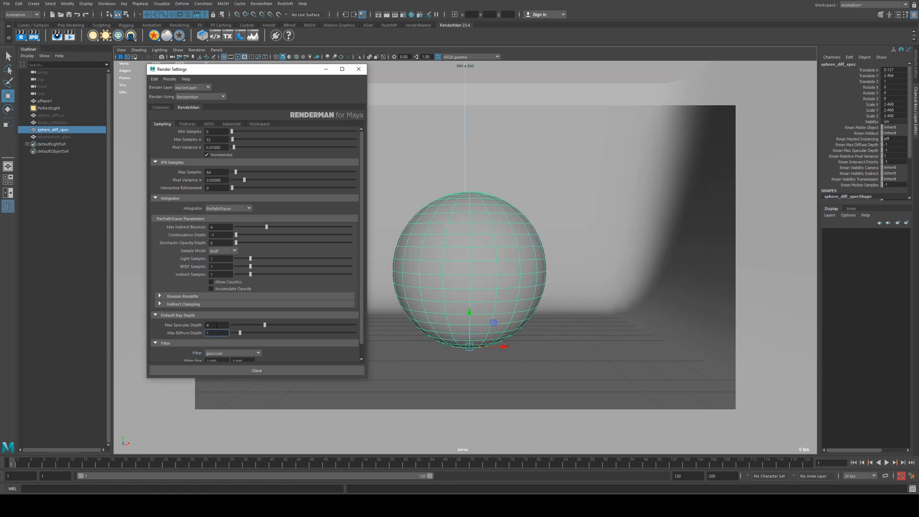
{"action": "left_click", "coordinate": [52, 123]}
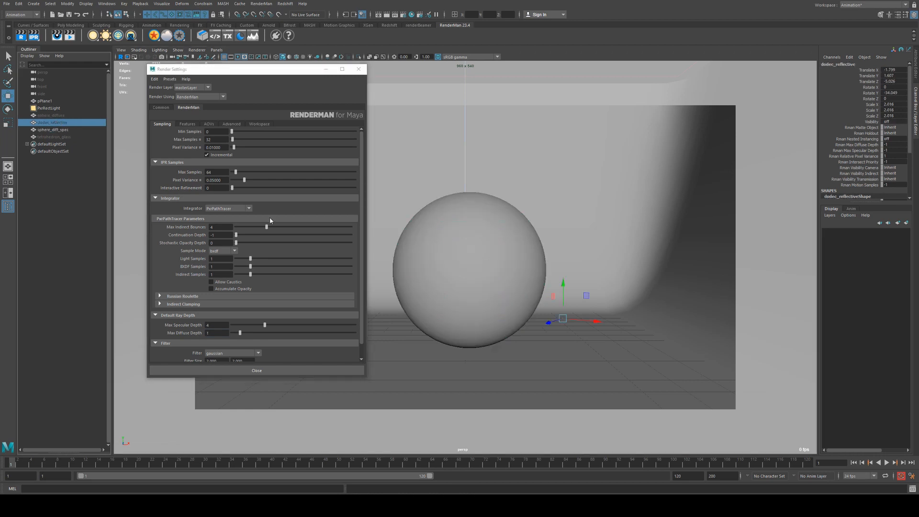
{"action": "key", "text": "shift+h"}
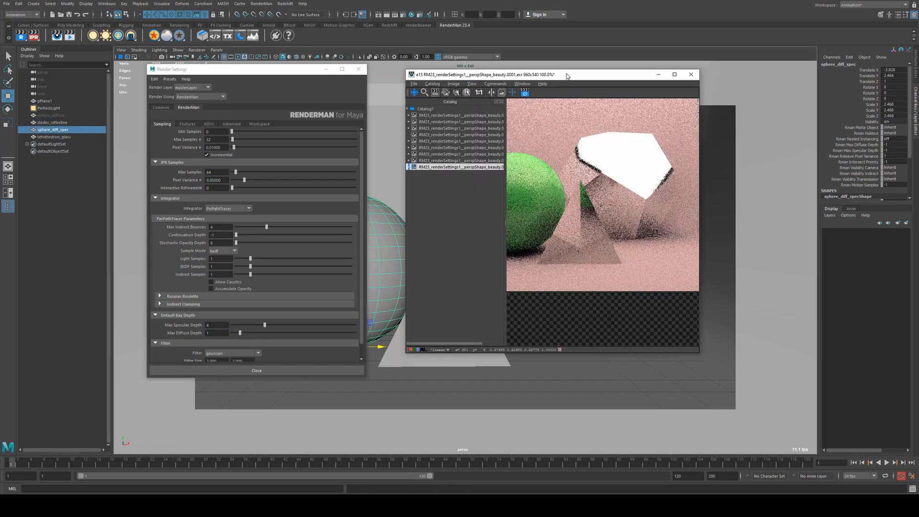
{"action": "middle_click_drag", "start_coordinate": [572, 128], "coordinate": [622, 221], "text": "alt"}
{"action": "scroll", "coordinate": [587, 195], "scroll_direction": "up", "scroll_amount": 2}
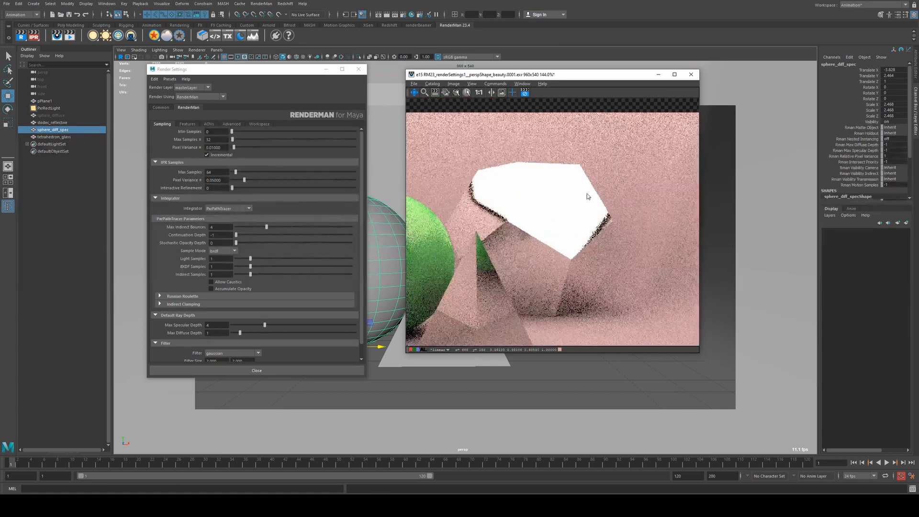
{"action": "middle_click_drag", "start_coordinate": [587, 195], "coordinate": [665, 156]}
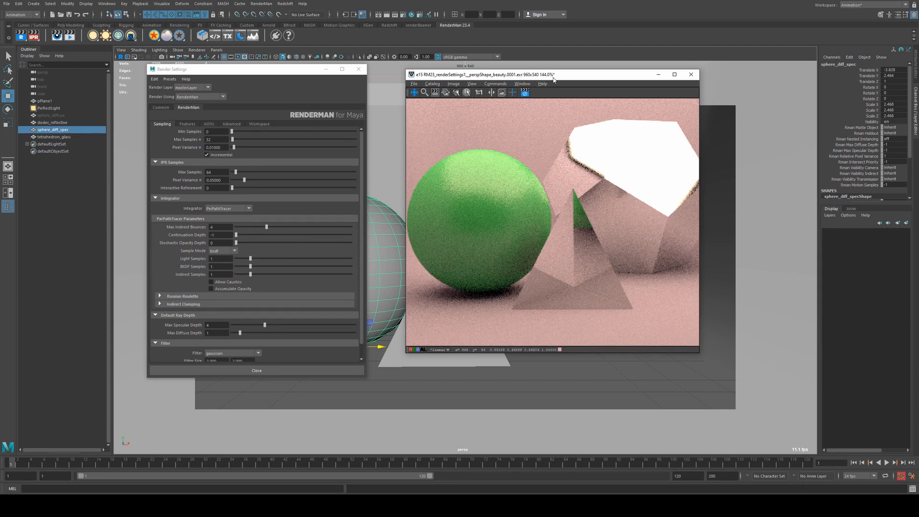
{"action": "left_click_drag", "start_coordinate": [554, 78], "coordinate": [581, 72]}
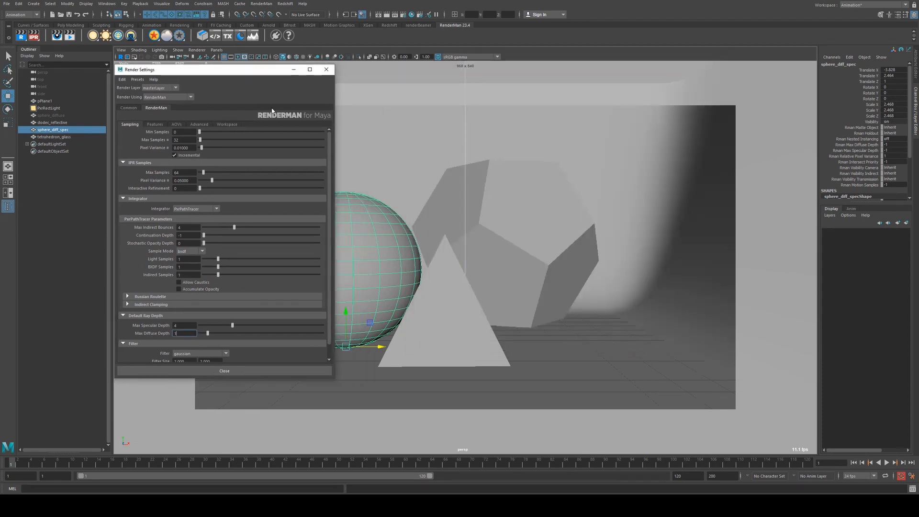
Move the glass tetrahedron so it overlaps the green sphere and check its new position in the render.
{"action": "left_click", "coordinate": [437, 316]}
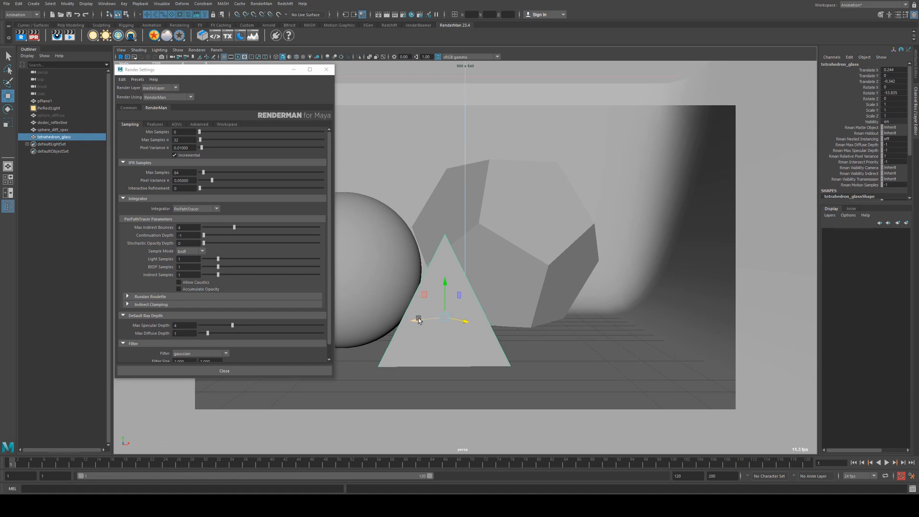
{"action": "left_click_drag", "start_coordinate": [419, 320], "coordinate": [377, 330]}
{"action": "key", "text": "alt+Tab"}
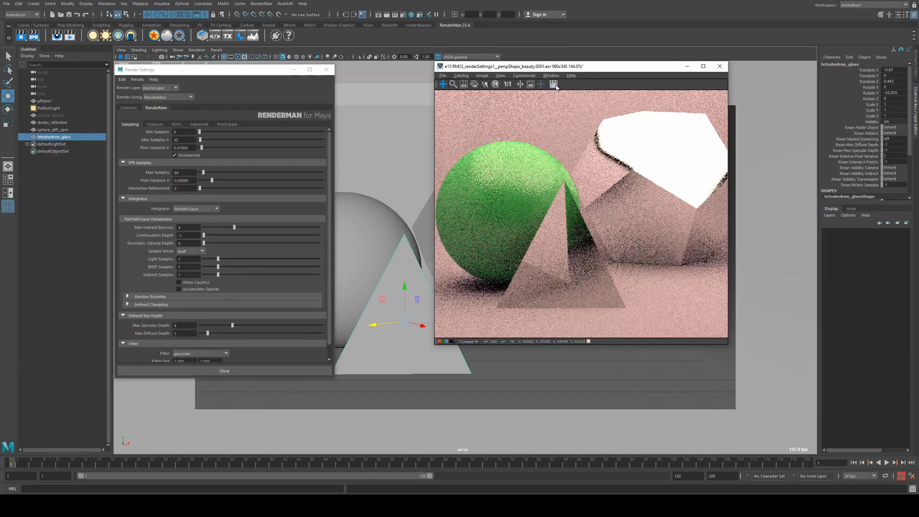
Set the Max Specular Depth to 1, render the three objects with IPR, and stop the render.
{"action": "key", "text": "alt+Tab"}
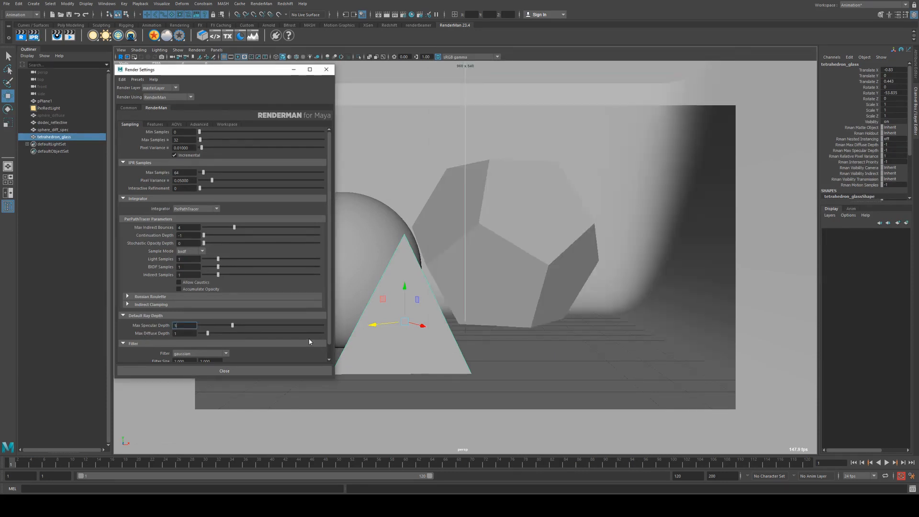
{"action": "type", "text": "1"}
{"action": "key", "text": "Return"}
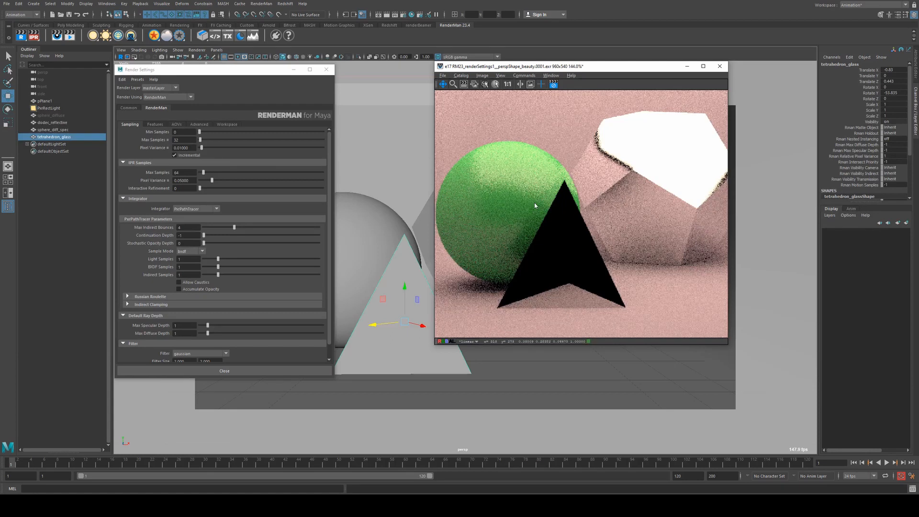
{"action": "left_click", "coordinate": [554, 85]}
Raise the Max Specular Depth to 2 and finally to 4, rendering the glass tetrahedron with IPR at each value.
{"action": "left_click_drag", "start_coordinate": [201, 329], "coordinate": [216, 329]}
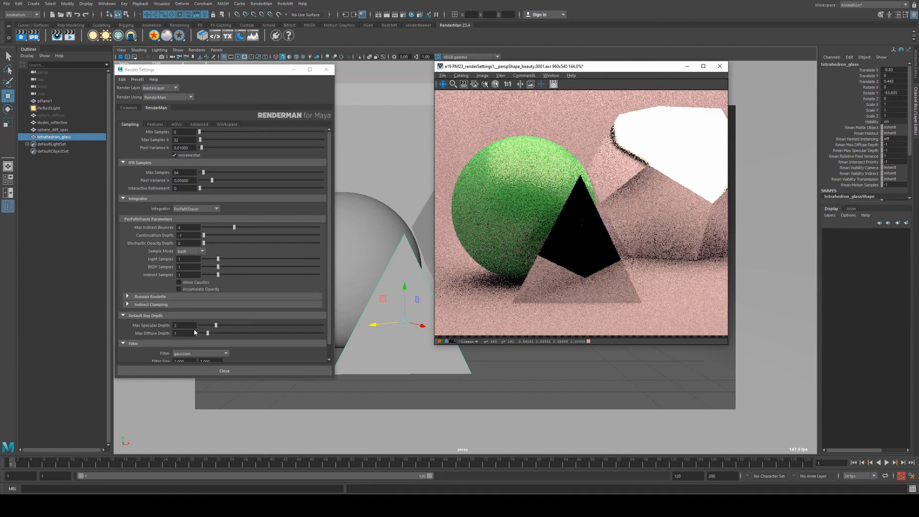
{"action": "left_click_drag", "start_coordinate": [216, 325], "coordinate": [224, 325]}
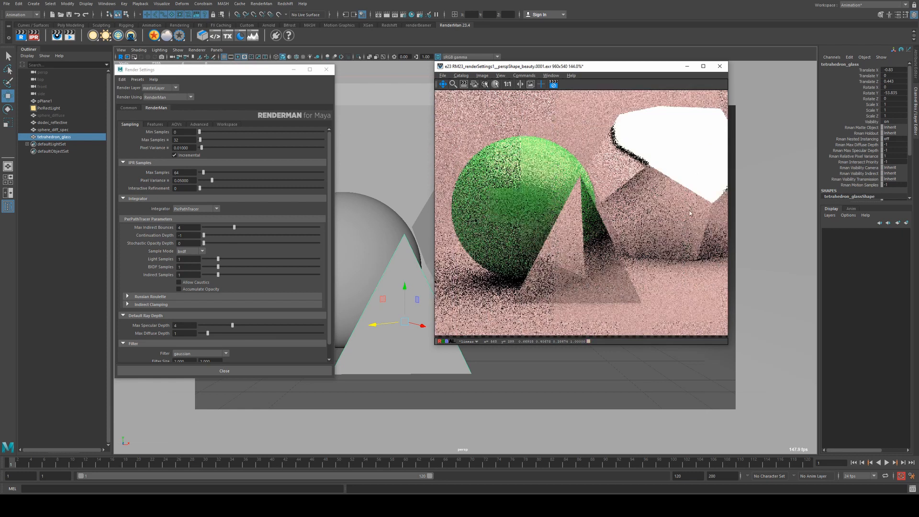
Examine the dodecahedron and tetrahedron in the new render, and display the catalog beside a close-up of the glass.
{"action": "left_click_drag", "start_coordinate": [696, 202], "coordinate": [627, 205]}
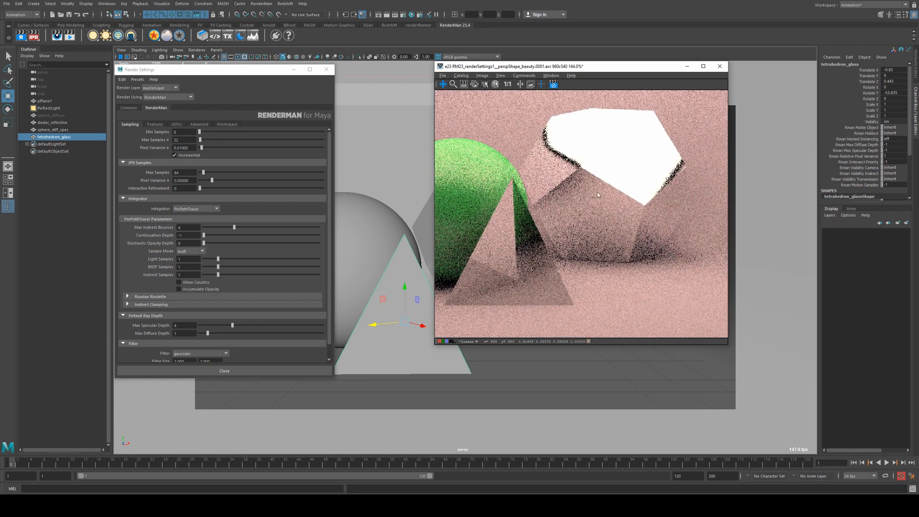
{"action": "left_click_drag", "start_coordinate": [512, 208], "coordinate": [571, 202]}
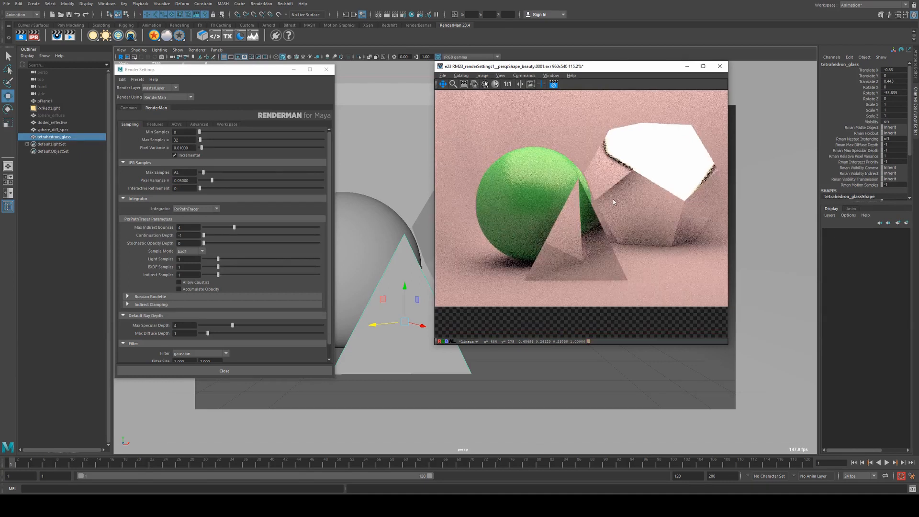
{"action": "scroll", "coordinate": [533, 241], "scroll_direction": "down", "scroll_amount": 1}
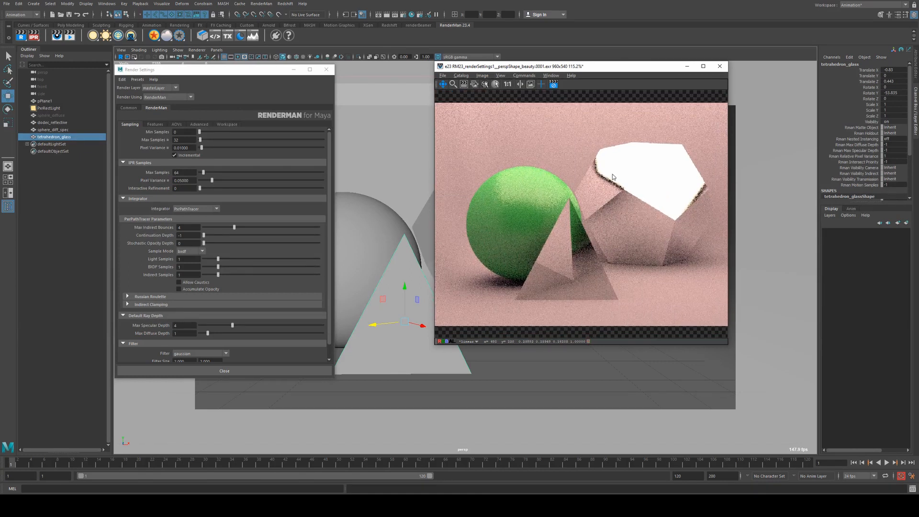
{"action": "scroll", "coordinate": [618, 214], "scroll_direction": "down", "scroll_amount": 2}
{"action": "key", "text": "c"}
{"action": "scroll", "coordinate": [616, 220], "scroll_direction": "up", "scroll_amount": 5}
{"action": "left_click_drag", "start_coordinate": [637, 225], "coordinate": [585, 213]}
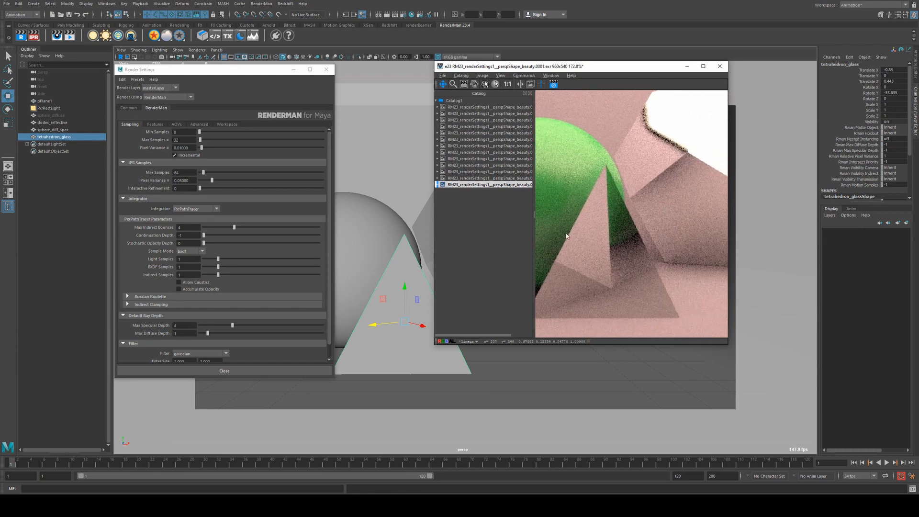
Alternate between the last two catalog renders to compare the refraction and noise around the glass tetrahedron.
{"action": "left_click", "coordinate": [520, 179]}
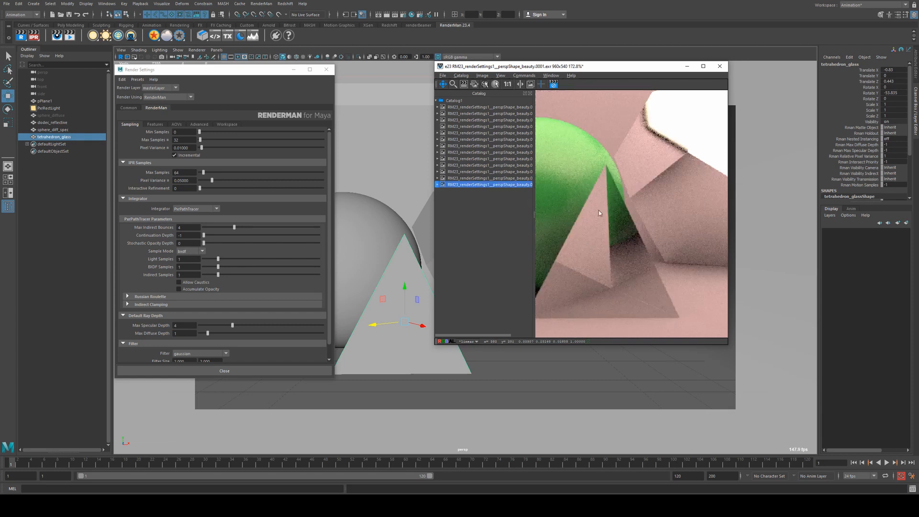
{"action": "left_click", "coordinate": [510, 179]}
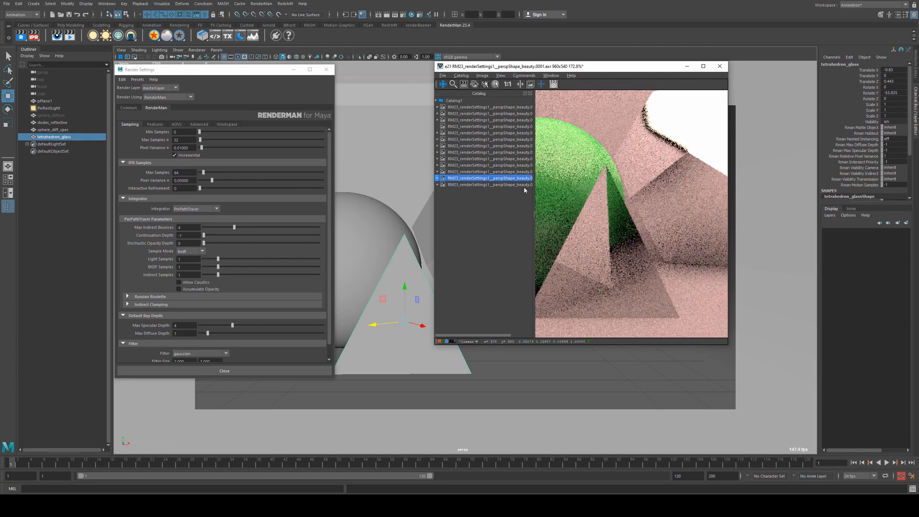
{"action": "left_click", "coordinate": [505, 184]}
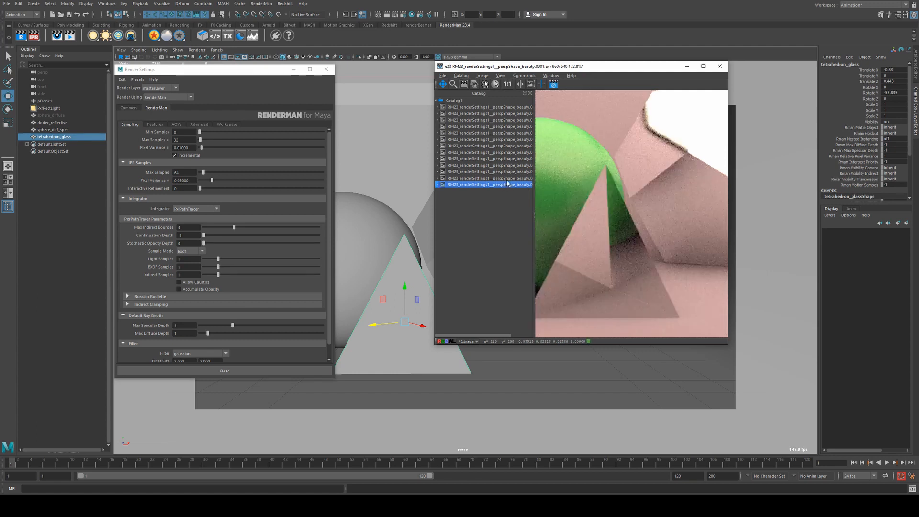
{"action": "left_click", "coordinate": [508, 179]}
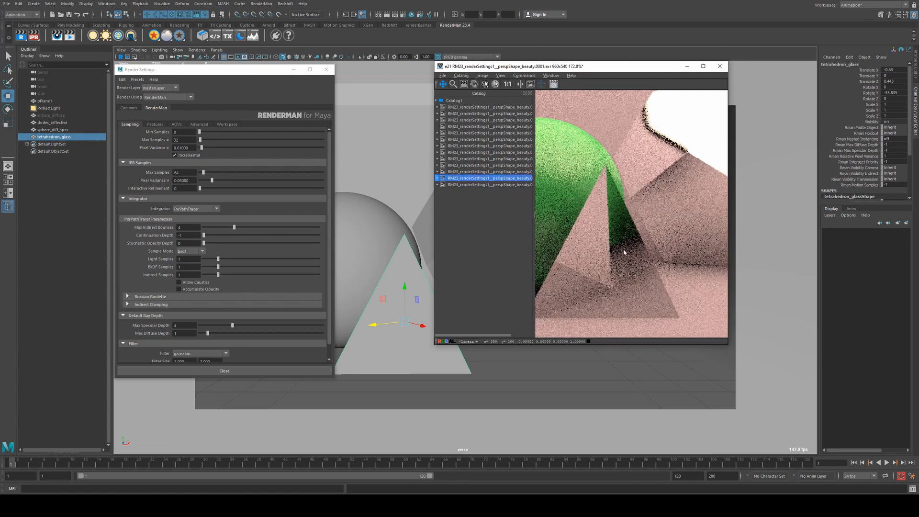
{"action": "left_click", "coordinate": [501, 185]}
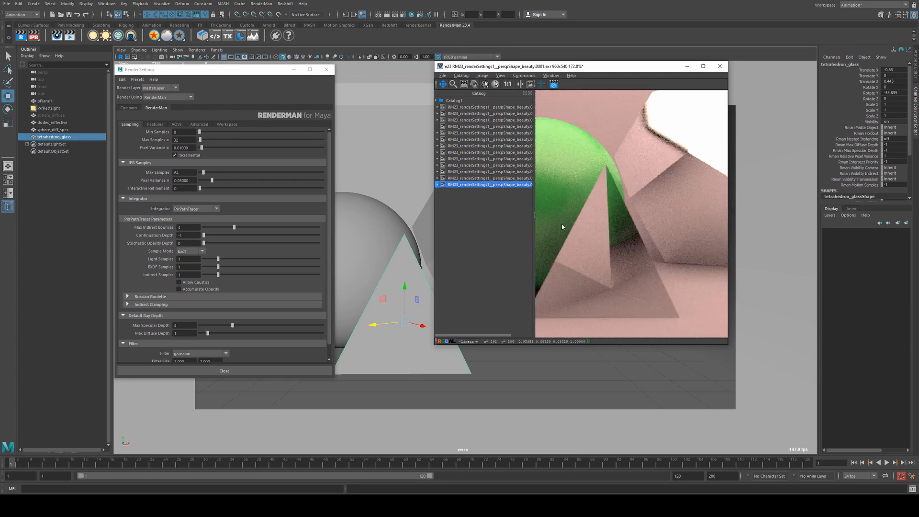
{"action": "left_click", "coordinate": [511, 179]}
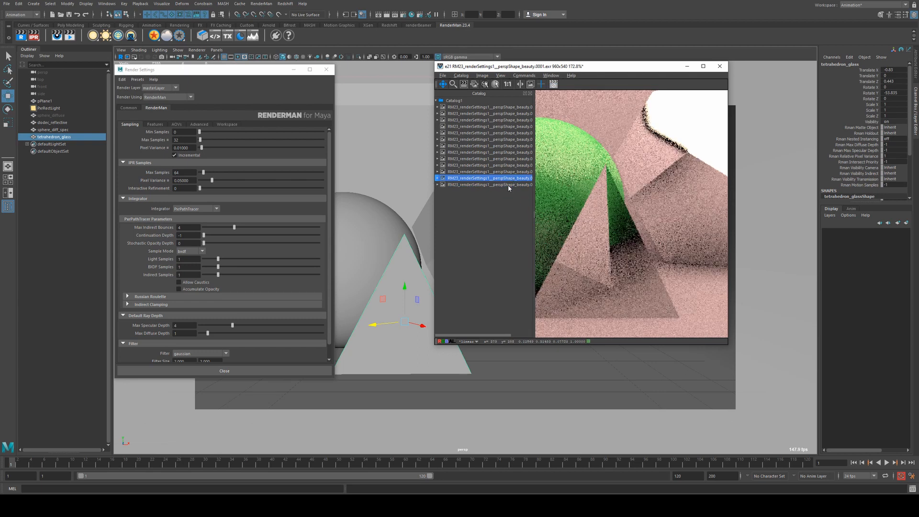
{"action": "left_click", "coordinate": [508, 185]}
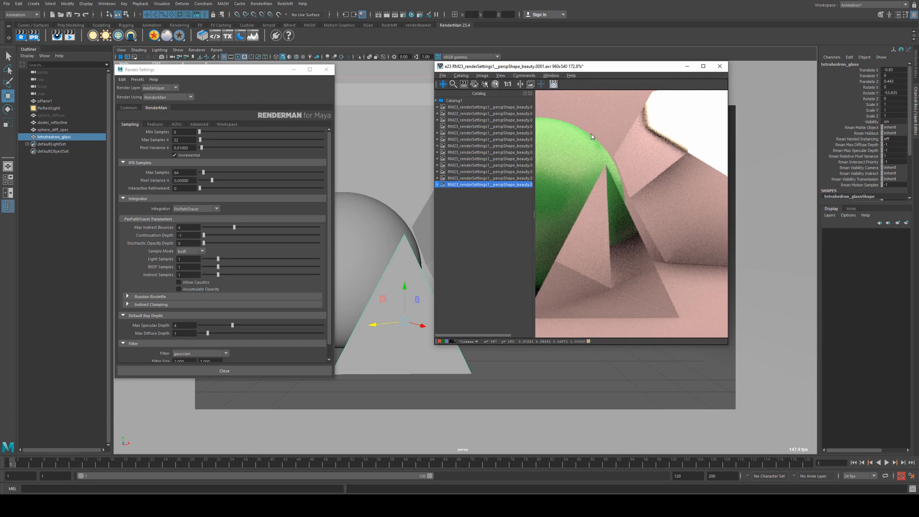
{"action": "scroll", "coordinate": [592, 137], "scroll_direction": "down", "scroll_amount": 3}
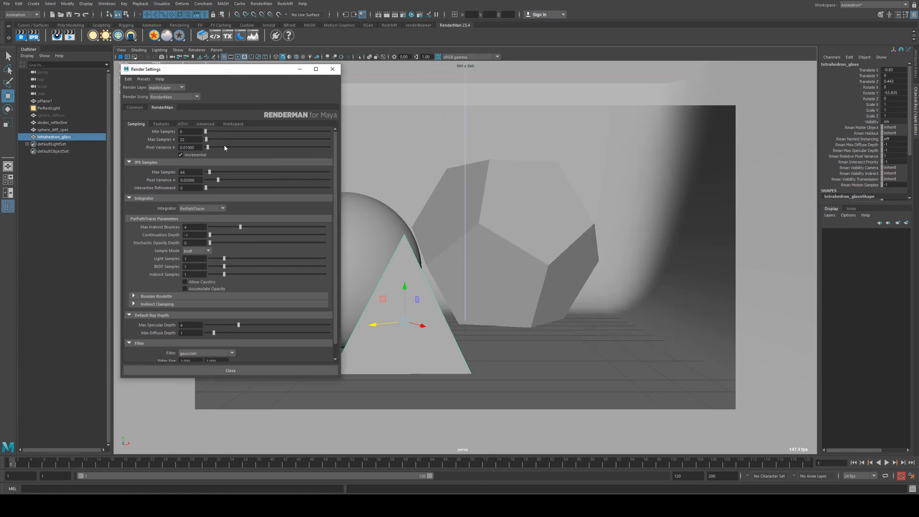
Show the common render settings covering frame range, renderable camera and image size.
{"action": "left_click", "coordinate": [134, 108]}
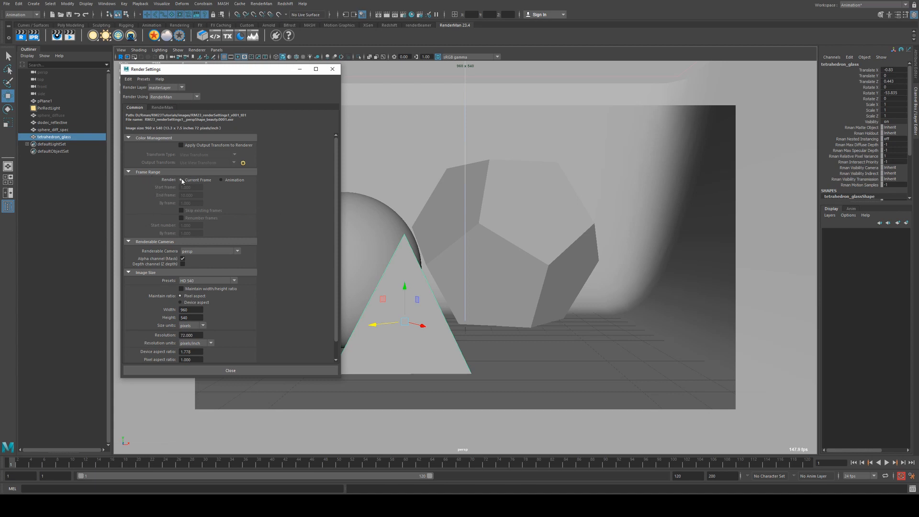
Preview the Animation frame range before restoring Current Frame, and review the renderable camera choices, keeping persp.
{"action": "left_click", "coordinate": [228, 182]}
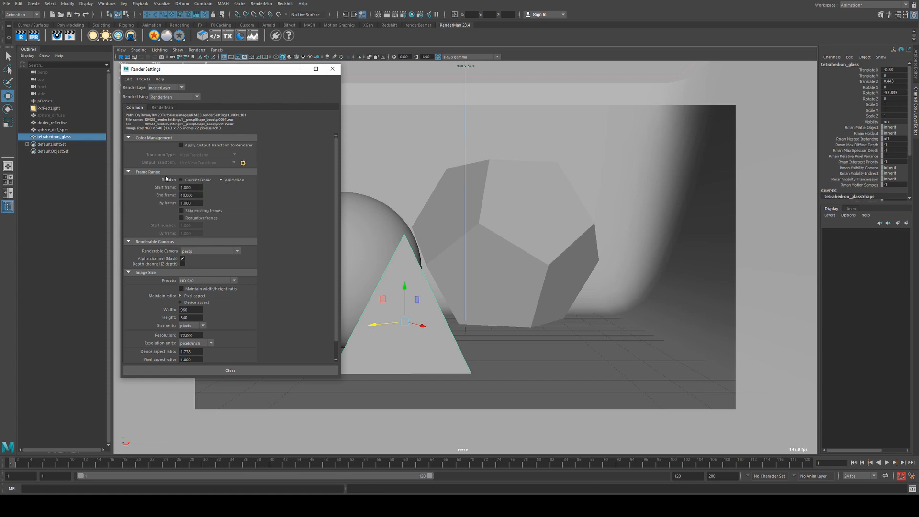
{"action": "left_click", "coordinate": [197, 181]}
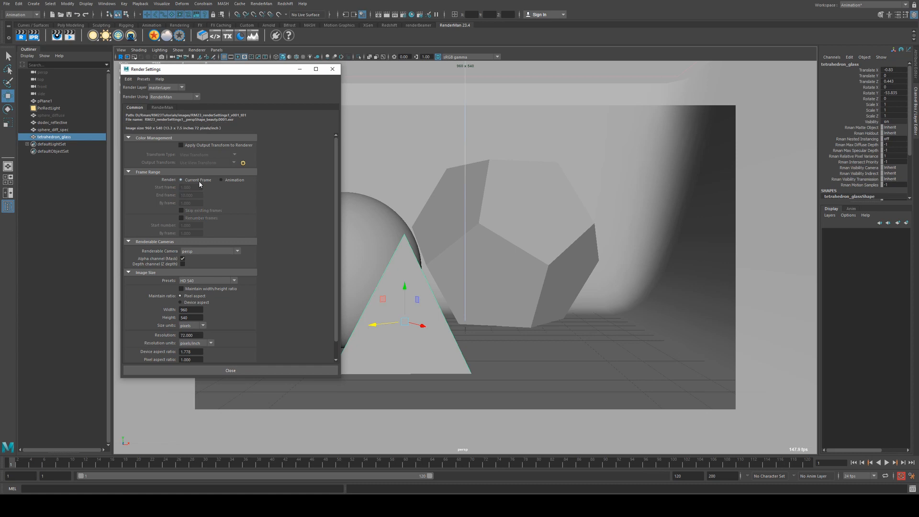
{"action": "scroll", "coordinate": [156, 214], "scroll_direction": "down", "scroll_amount": 2}
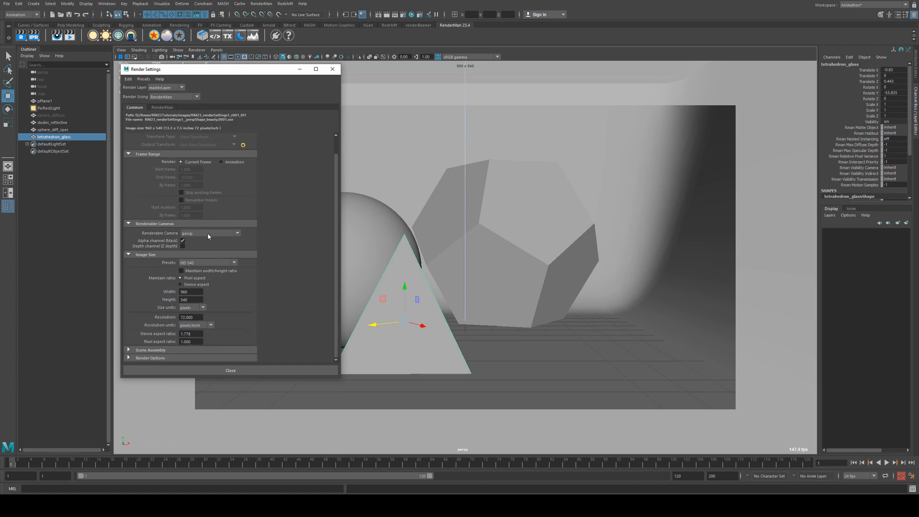
{"action": "left_click", "coordinate": [208, 235]}
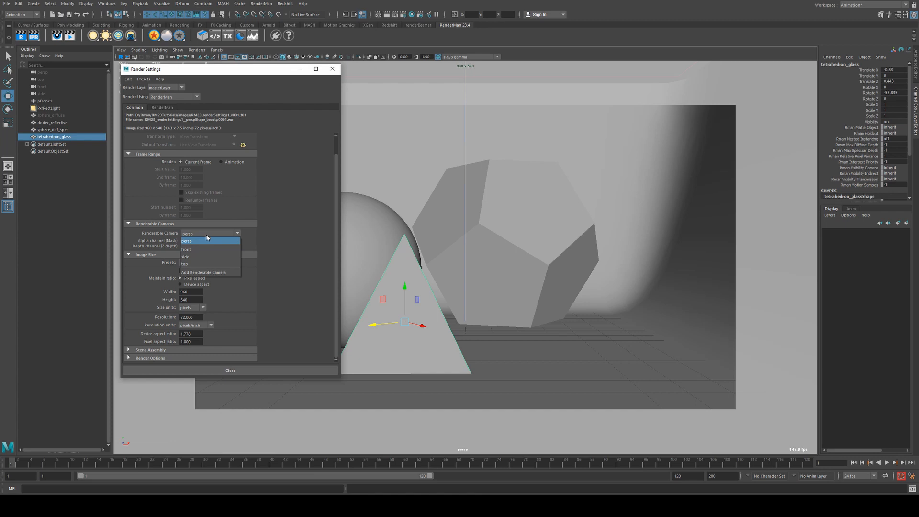
{"action": "left_click", "coordinate": [205, 239]}
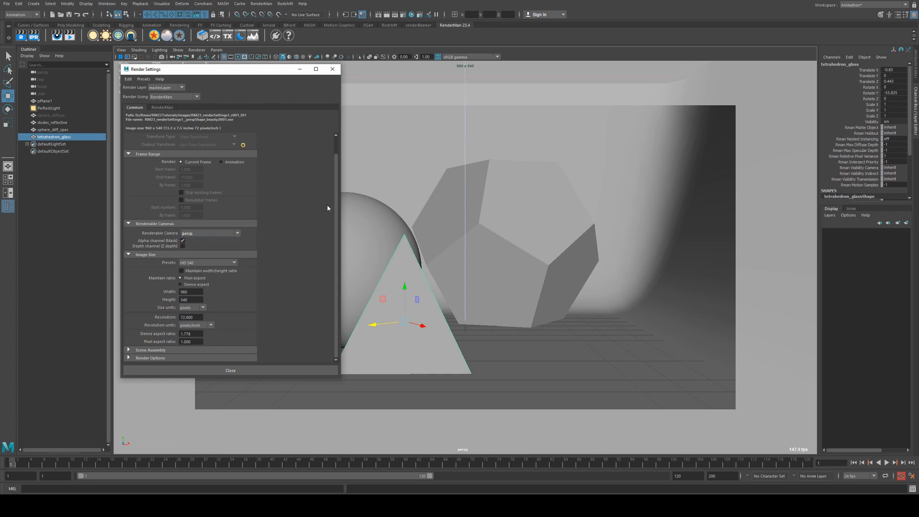
{"action": "left_click", "coordinate": [231, 234]}
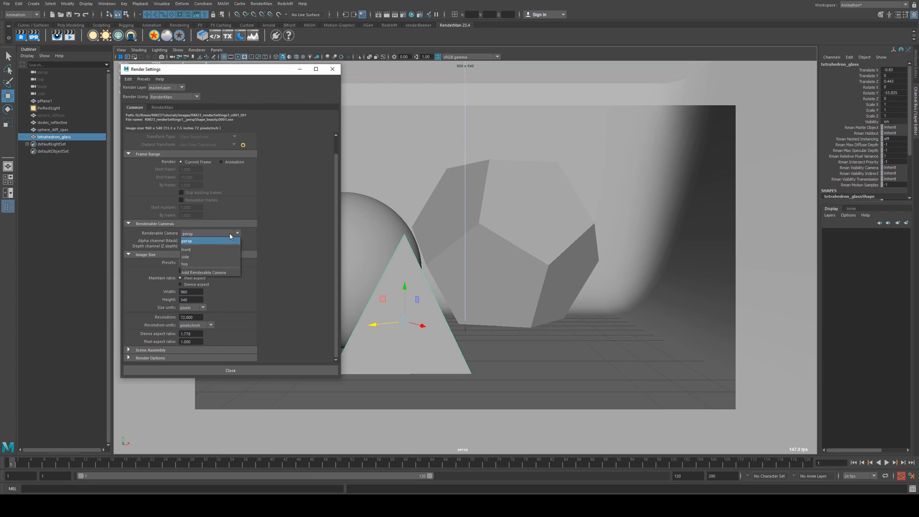
{"action": "left_click", "coordinate": [209, 240]}
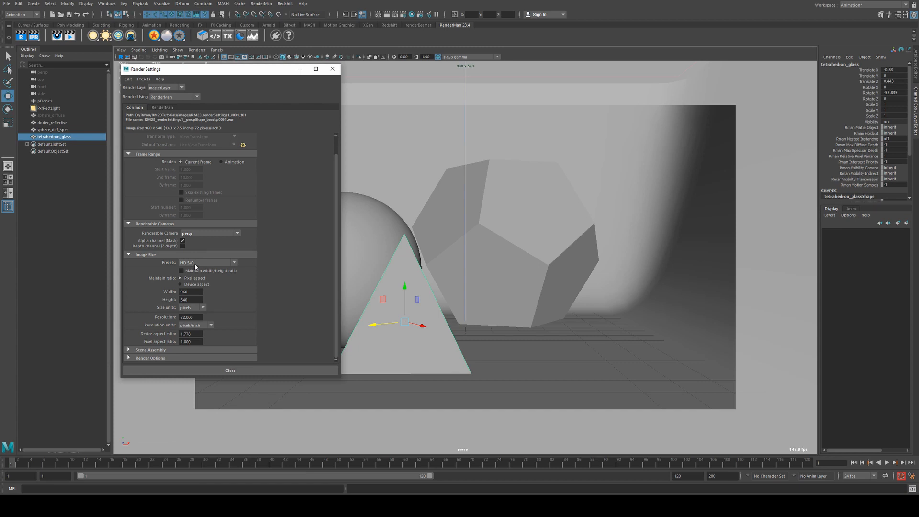
Review the available image size presets, including the HD formats, and keep HD 540.
{"action": "left_click", "coordinate": [195, 264]}
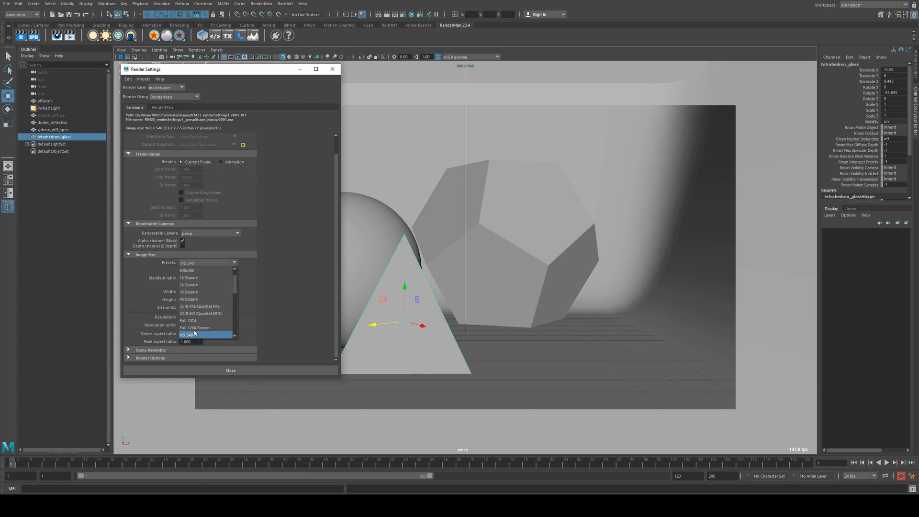
{"action": "scroll", "coordinate": [202, 303], "scroll_direction": "down", "scroll_amount": 2}
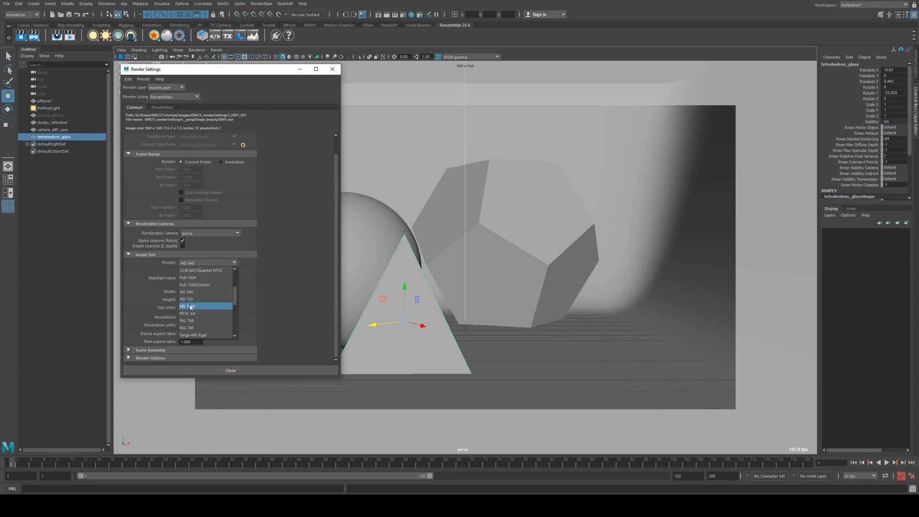
{"action": "left_click", "coordinate": [206, 292]}
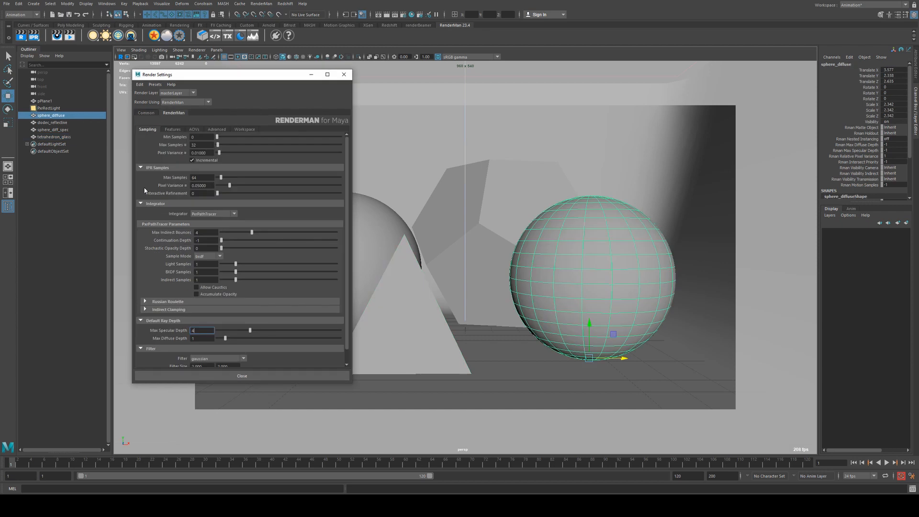
Reposition the render settings window and start a RenderMan render of the current frame with the diffuse sphere visible.
{"action": "right_click", "coordinate": [147, 286]}
{"action": "left_click", "coordinate": [221, 76]}
{"action": "left_click_drag", "start_coordinate": [233, 79], "coordinate": [230, 77]}
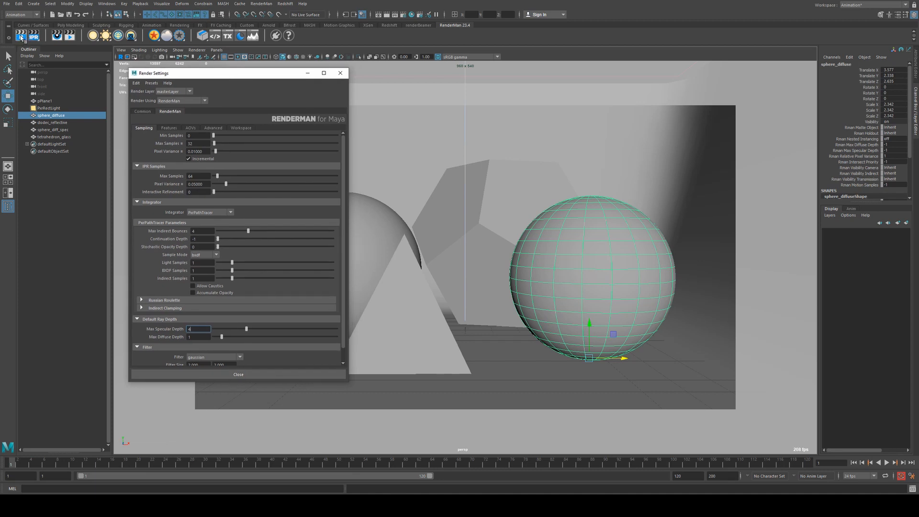
{"action": "left_click", "coordinate": [21, 37]}
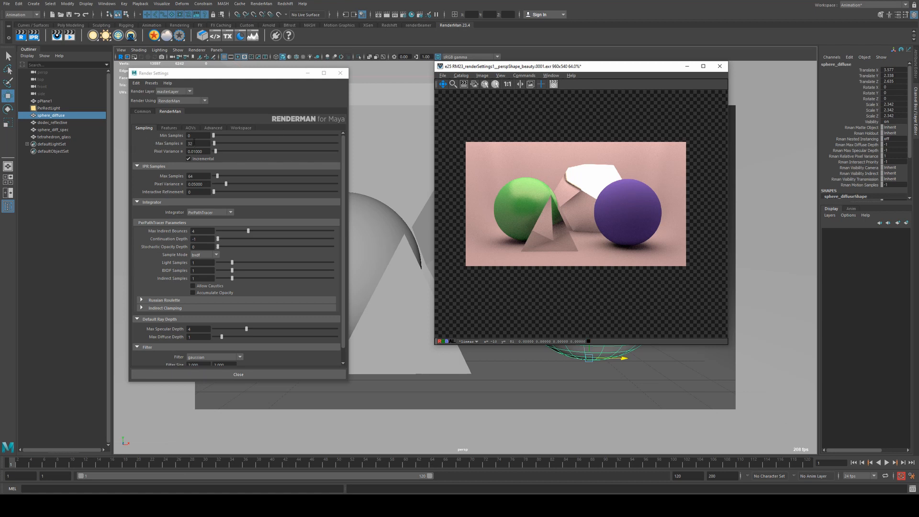
Set the final render's Min Samples to 24 in the RenderMan sampling settings.
{"action": "left_click", "coordinate": [196, 136]}
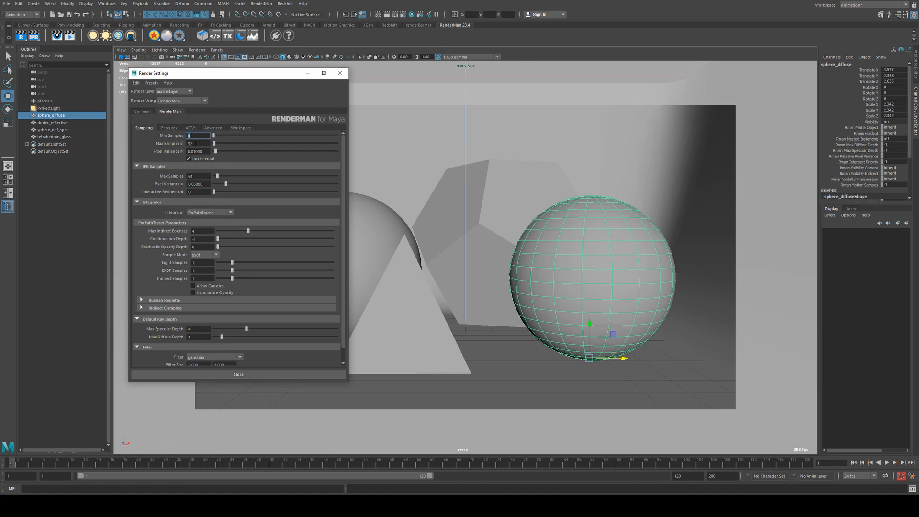
{"action": "type", "text": "4"}
{"action": "key", "text": "Return"}
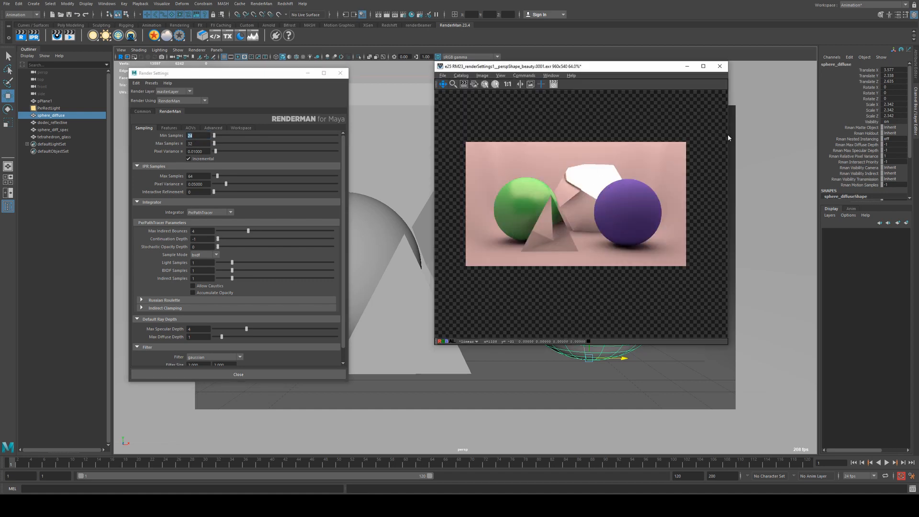
Widen the image viewer, reveal the inspector for the latest render, and highlight its render time.
{"action": "left_click_drag", "start_coordinate": [728, 138], "coordinate": [824, 139]}
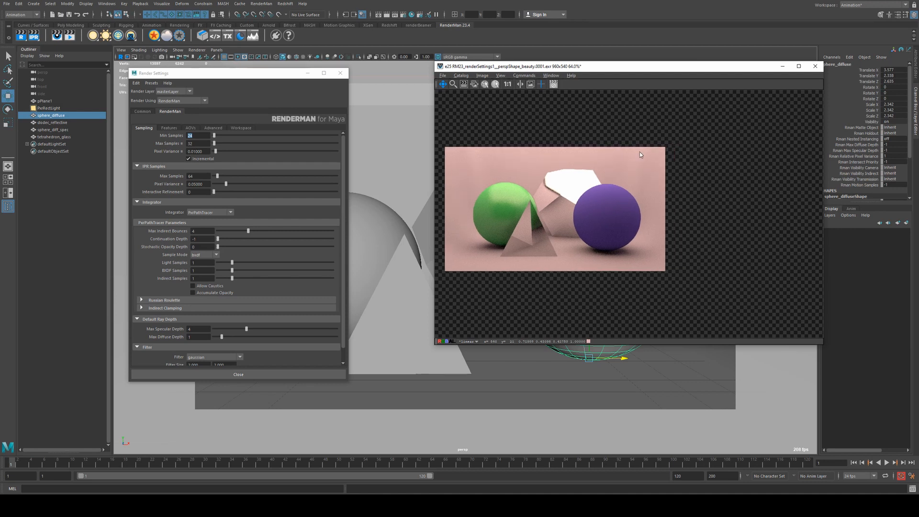
{"action": "left_click_drag", "start_coordinate": [640, 152], "coordinate": [646, 149]}
{"action": "key", "text": "i"}
{"action": "double_click", "coordinate": [747, 140]}
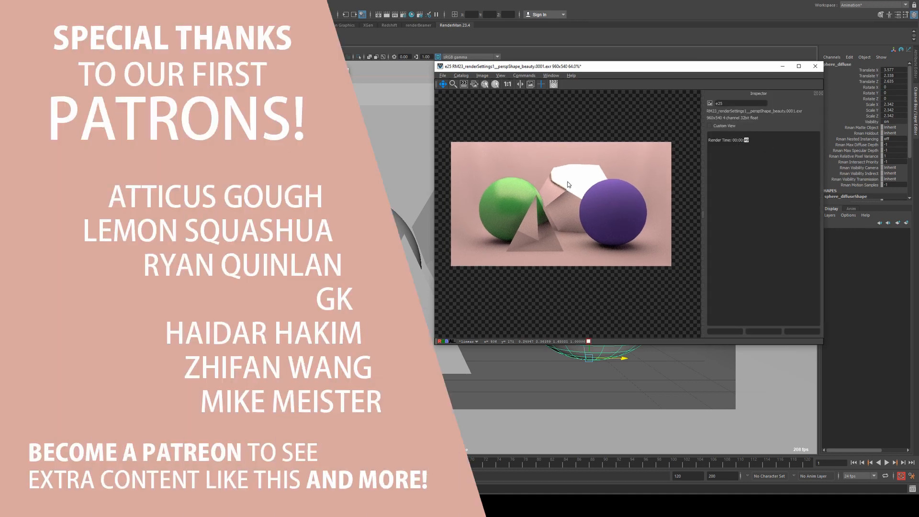
{"action": "left_click_drag", "start_coordinate": [517, 185], "coordinate": [526, 190]}
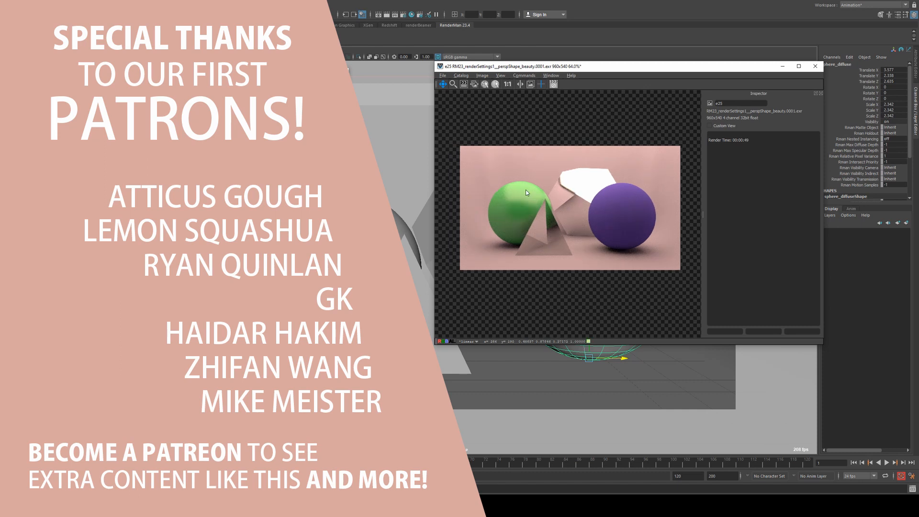